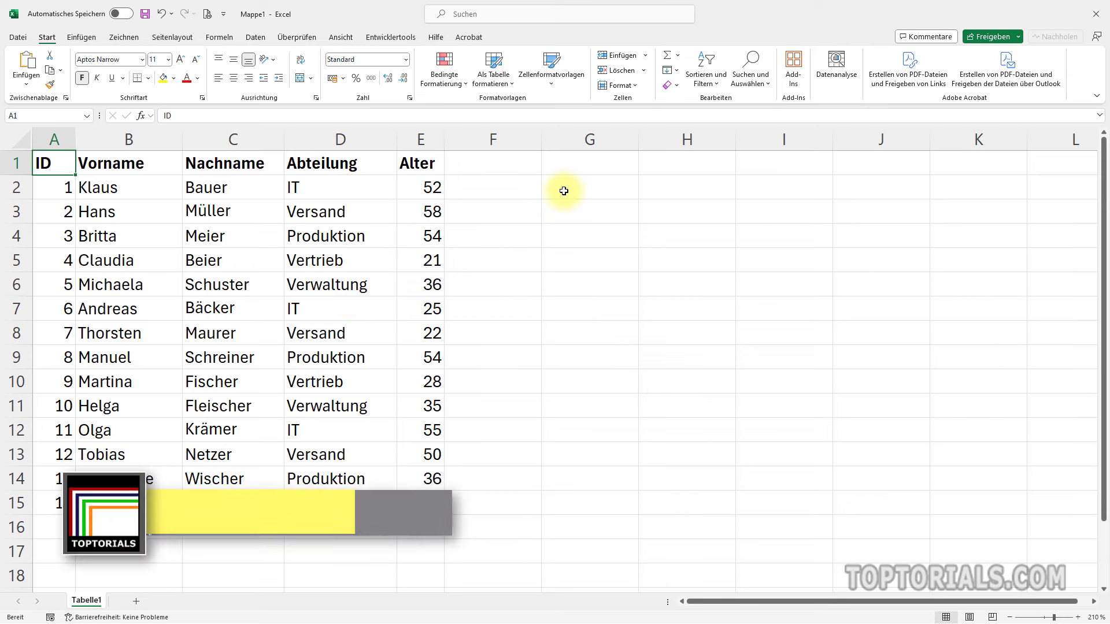
Step: Begin =FILTER( in G2 using table A2:E15 and criterion range D2:D15
{"action": "left_click", "coordinate": [563, 191]}
{"action": "type", "text": "="}
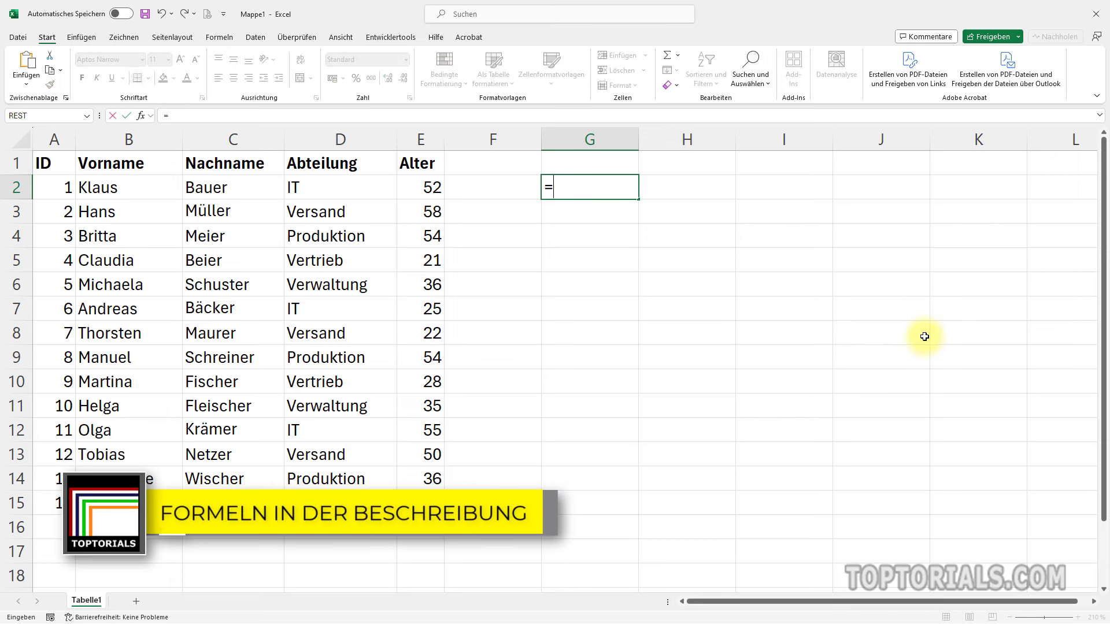
{"action": "type", "text": "Filter"}
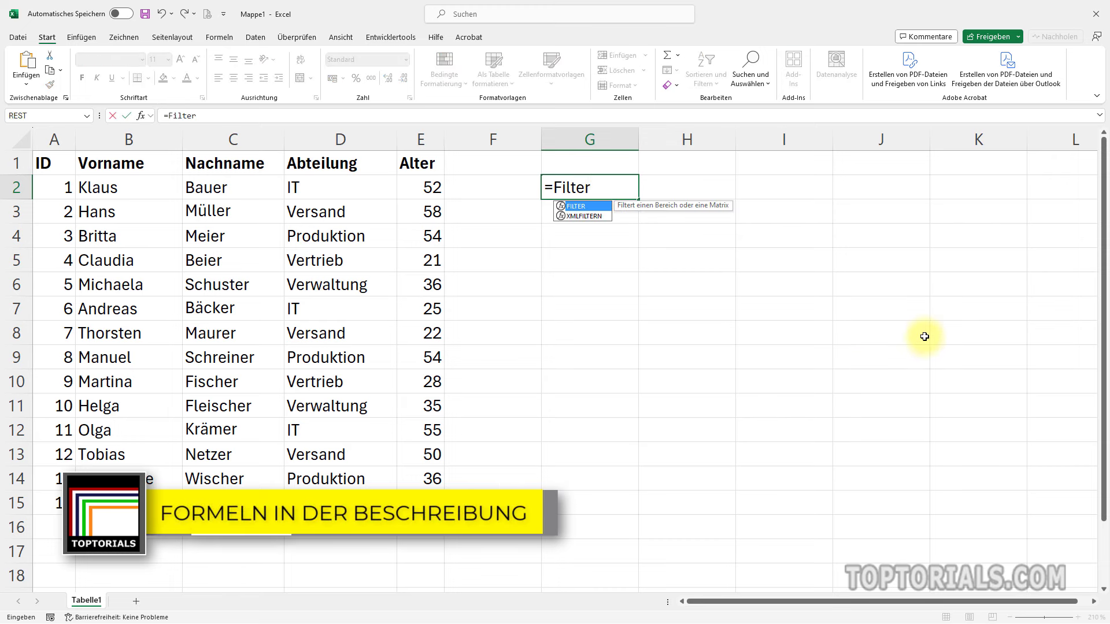
{"action": "type", "text": "("}
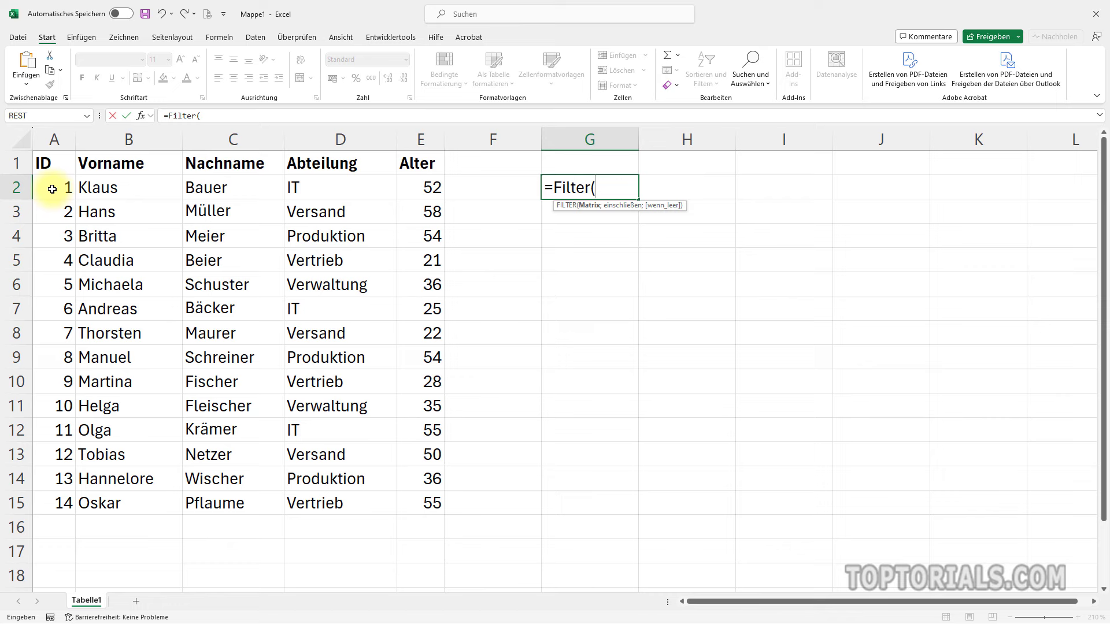
{"action": "left_click_drag", "start_coordinate": [52, 189], "coordinate": [415, 514]}
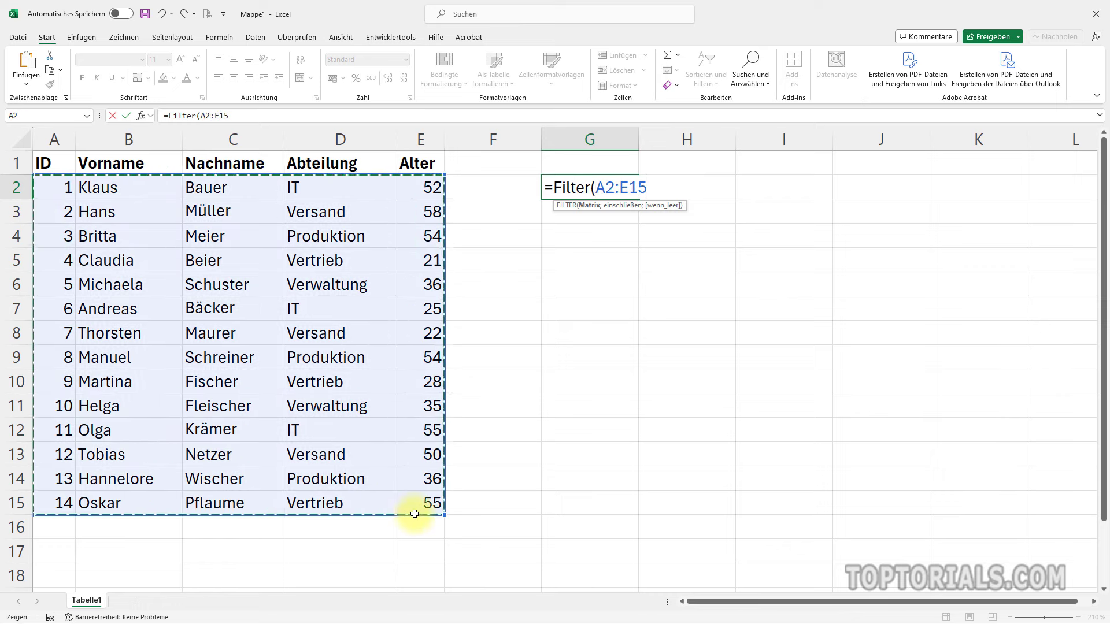
{"action": "type", "text": ";"}
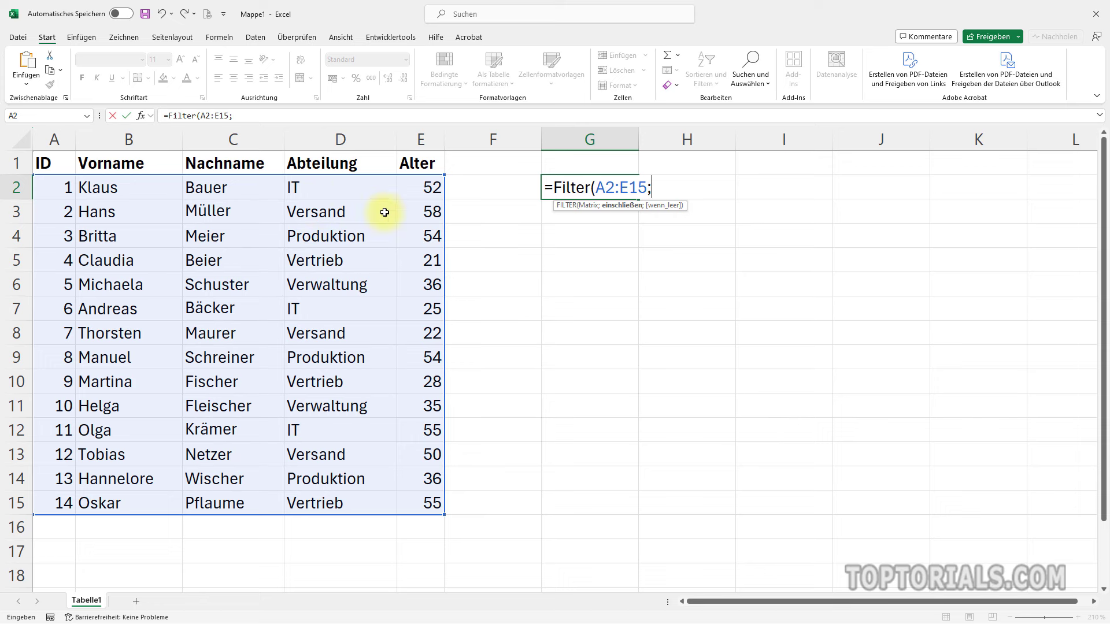
{"action": "left_click_drag", "start_coordinate": [339, 187], "coordinate": [325, 520]}
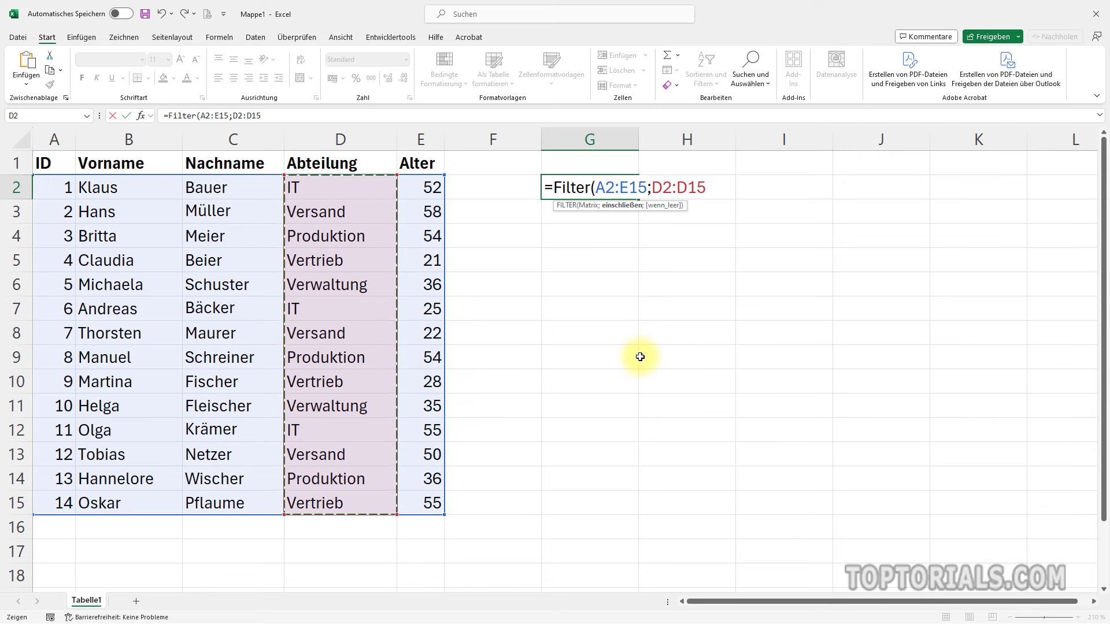
Step: Complete the formula with ="IT" and fallback "Kein Eintrag gefunden", listing the three IT employees
{"action": "type", "text": "="}
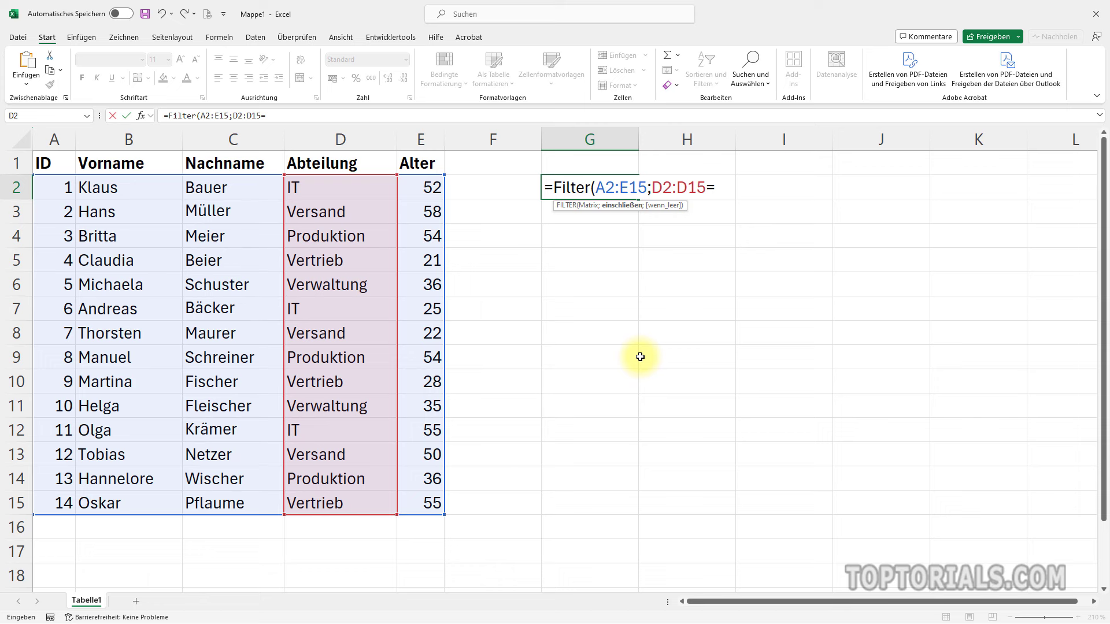
{"action": "type", "text": "\"I"}
{"action": "type", "text": "T\""}
{"action": "type", "text": ";"}
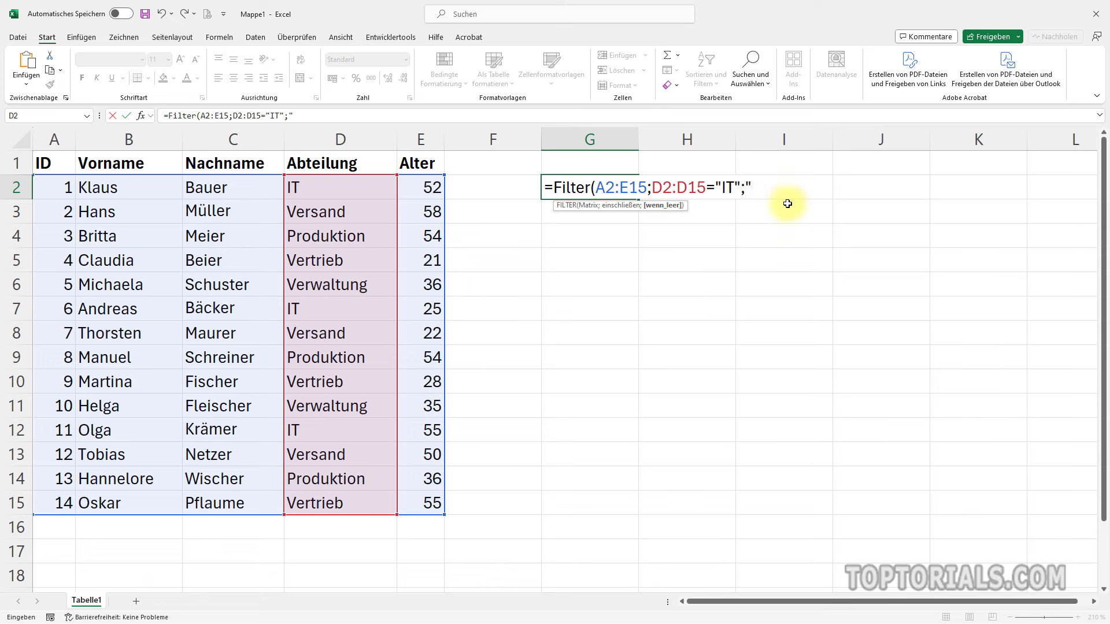
{"action": "type", "text": "Kein EIntra"}
{"action": "key", "text": "BackSpace"}
{"action": "key", "text": "BackSpace"}
{"action": "key", "text": "BackSpace"}
{"action": "type", "text": "intrag g"}
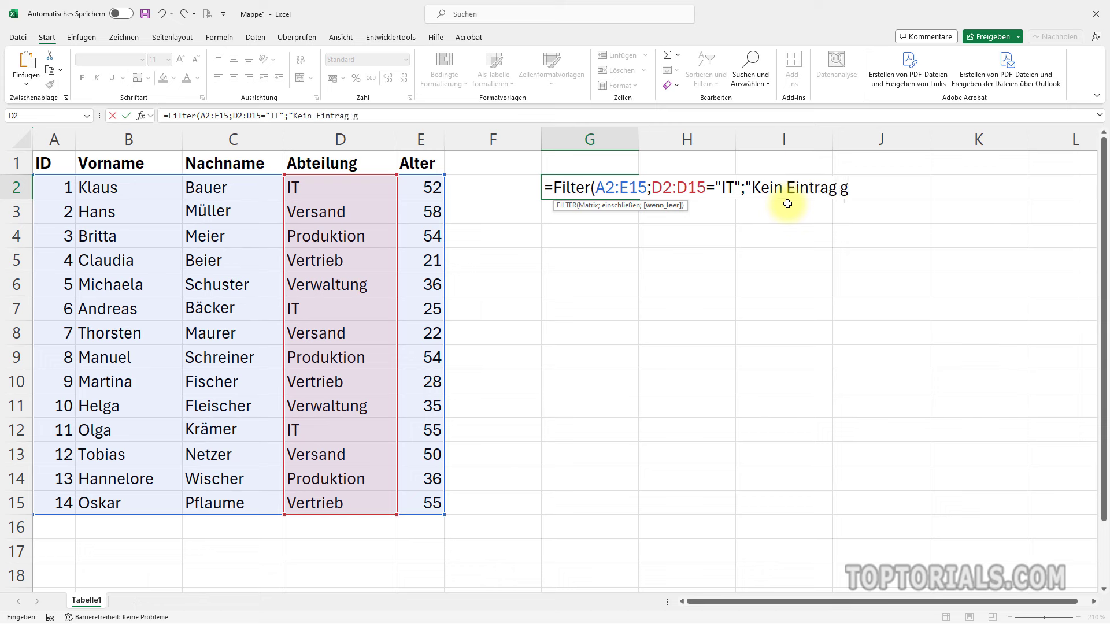
{"action": "type", "text": "efunden\""}
{"action": "type", "text": ")"}
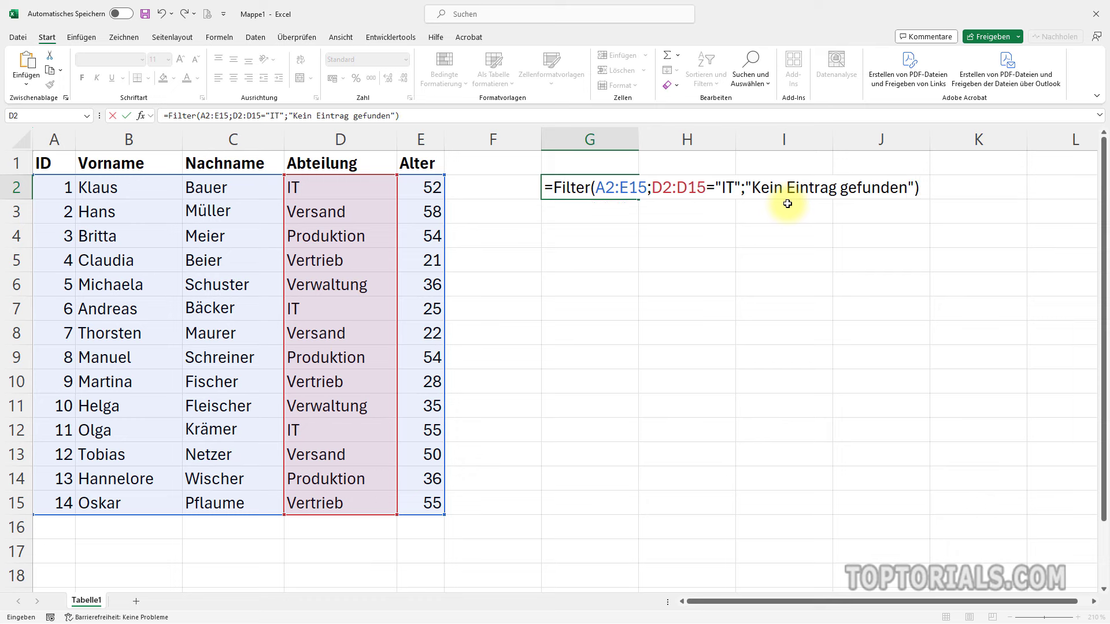
{"action": "key", "text": "Return"}
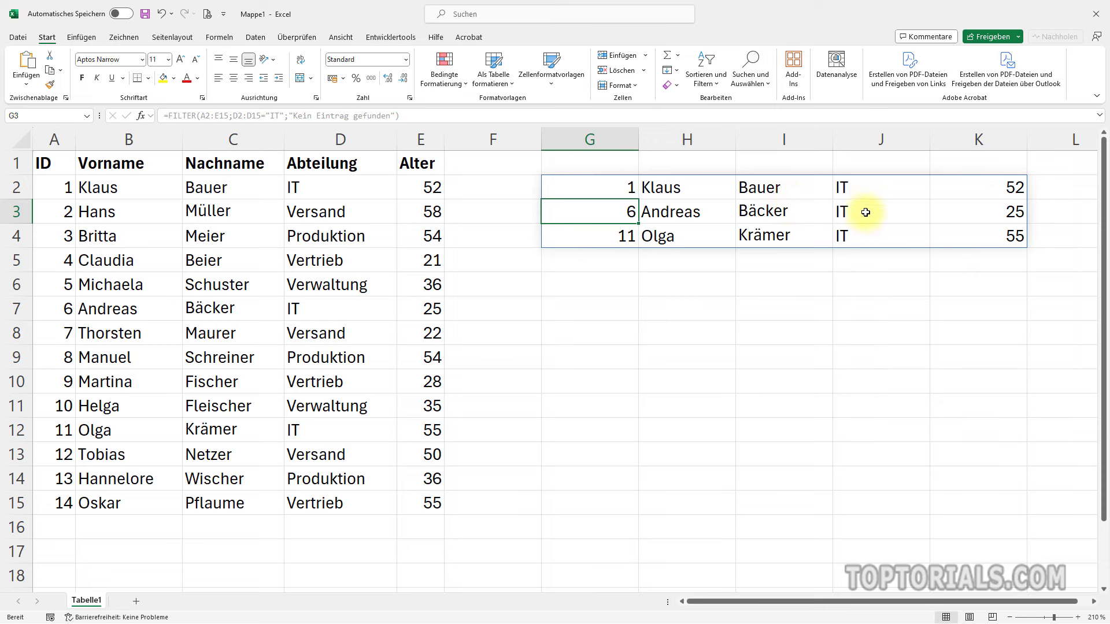
Step: Test the G2 filter with Versand in place of IT
{"action": "left_click", "coordinate": [582, 184]}
{"action": "double_click", "coordinate": [582, 183]}
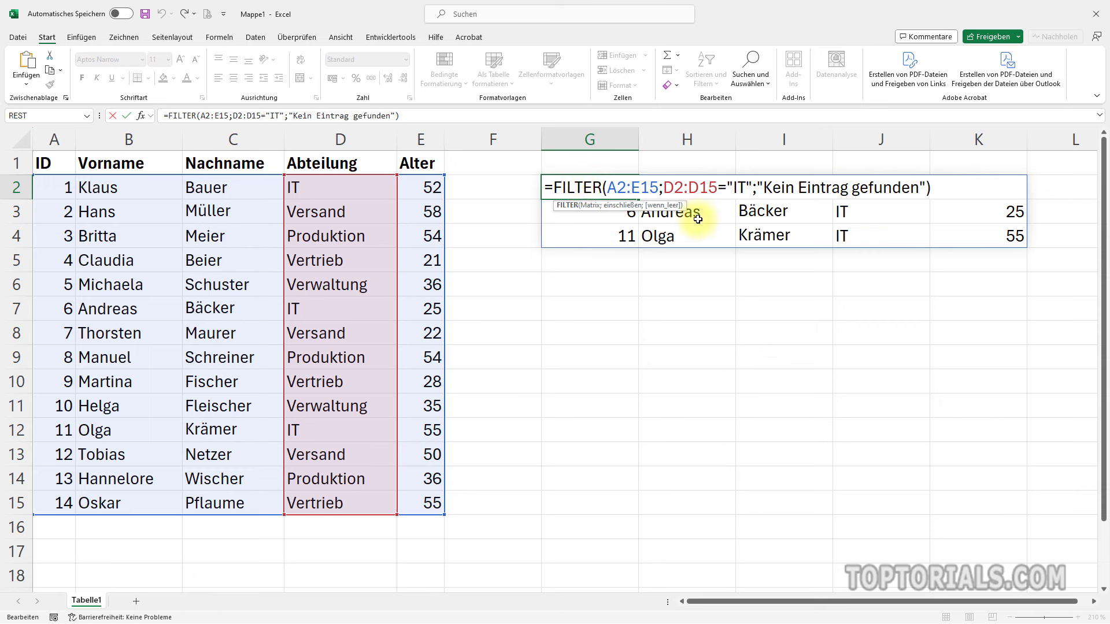
{"action": "double_click", "coordinate": [736, 187]}
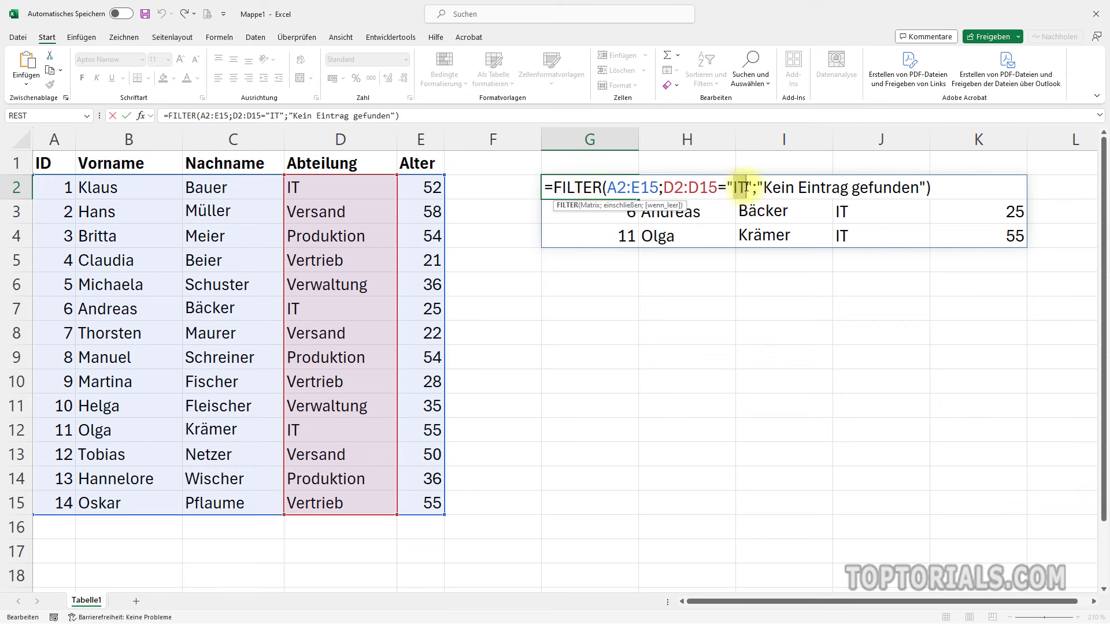
{"action": "type", "text": "Ve"}
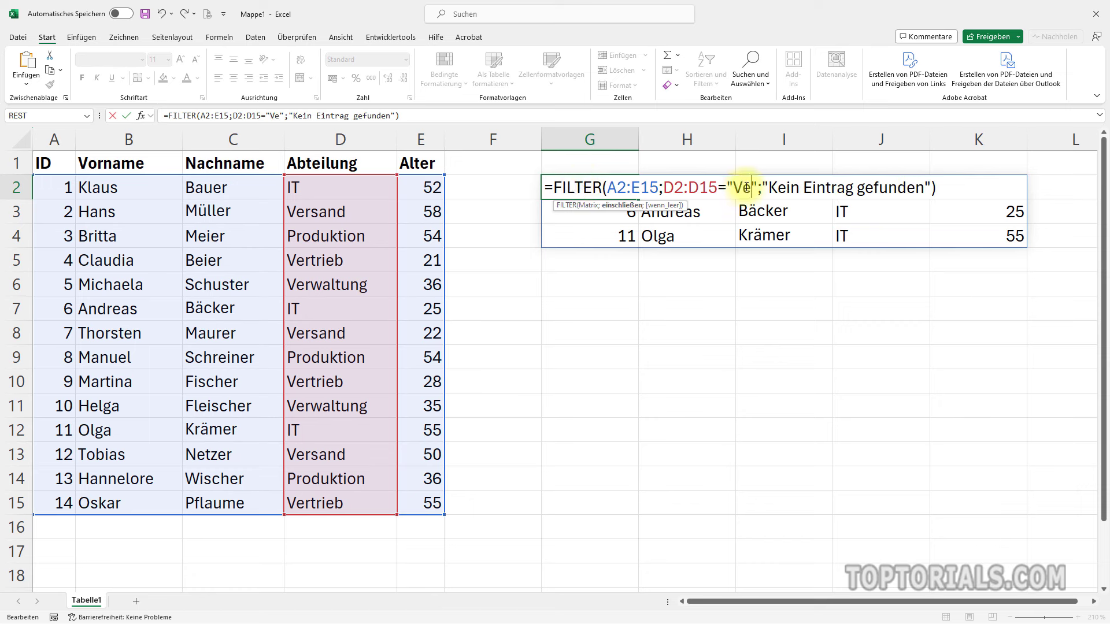
{"action": "type", "text": "rsand"}
{"action": "key", "text": "Return"}
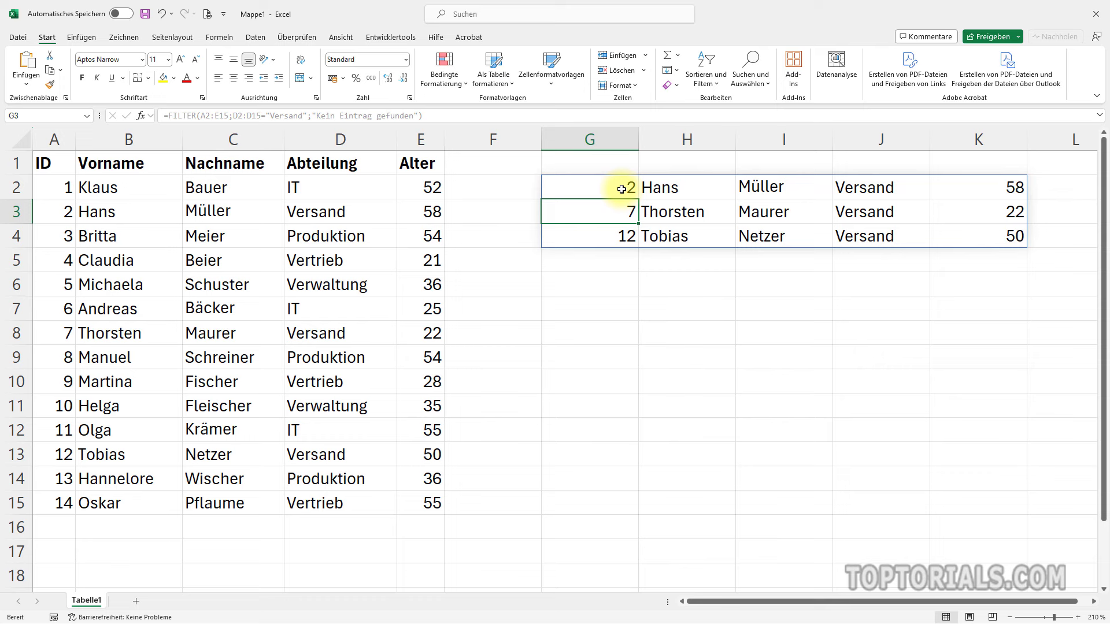
Step: Replace the fixed "Versand" criterion with a reference to cell H1
{"action": "double_click", "coordinate": [622, 189]}
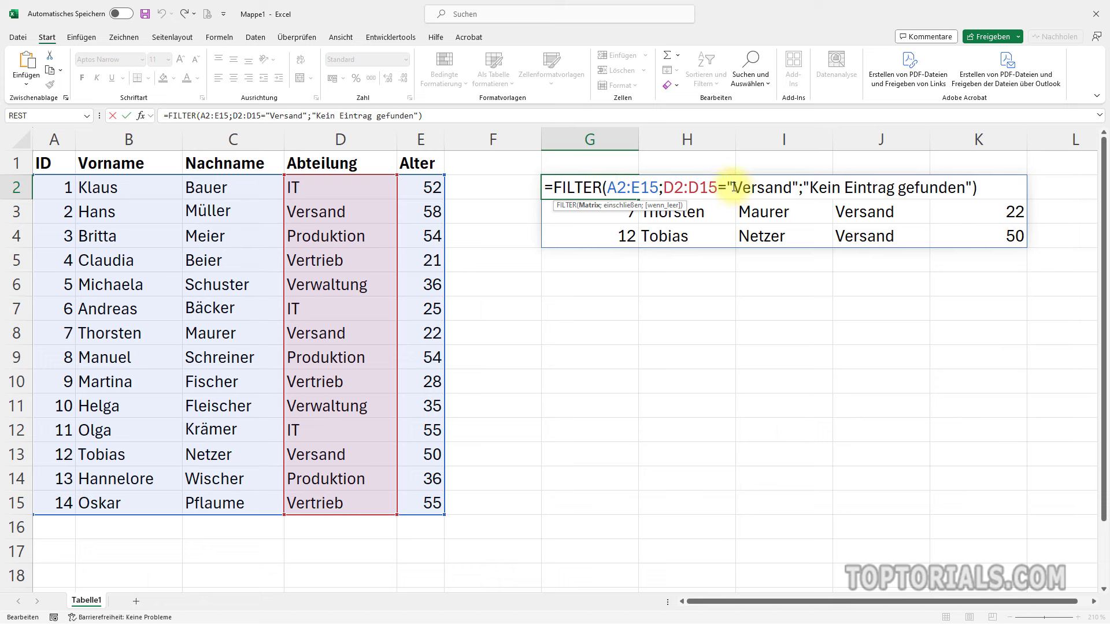
{"action": "left_click_drag", "start_coordinate": [727, 189], "coordinate": [798, 191]}
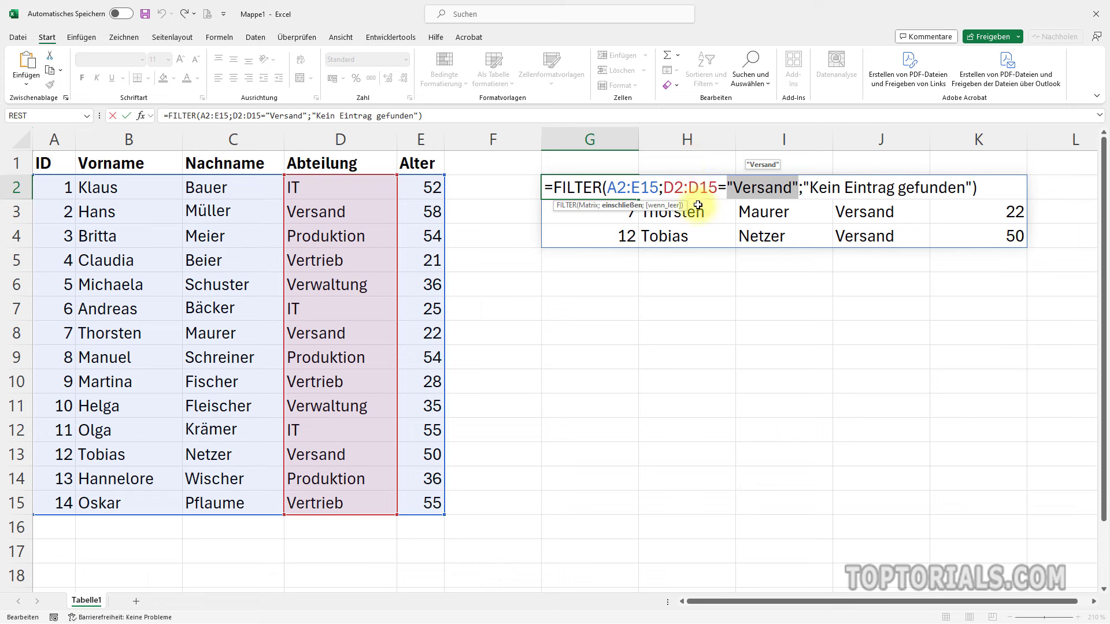
{"action": "left_click", "coordinate": [732, 188]}
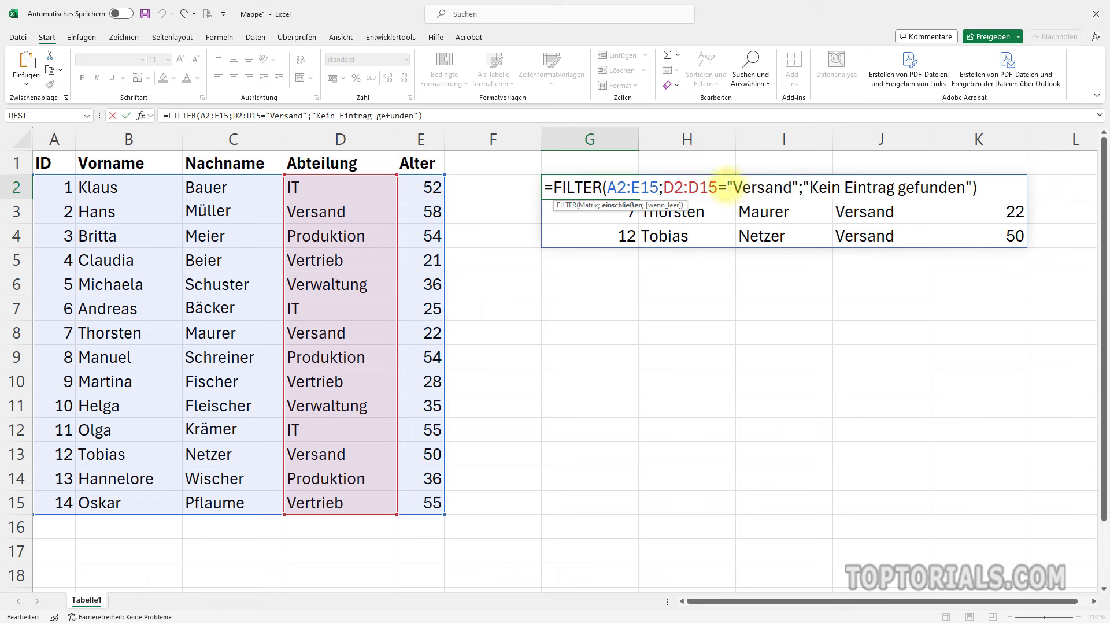
{"action": "left_click_drag", "start_coordinate": [729, 187], "coordinate": [797, 183]}
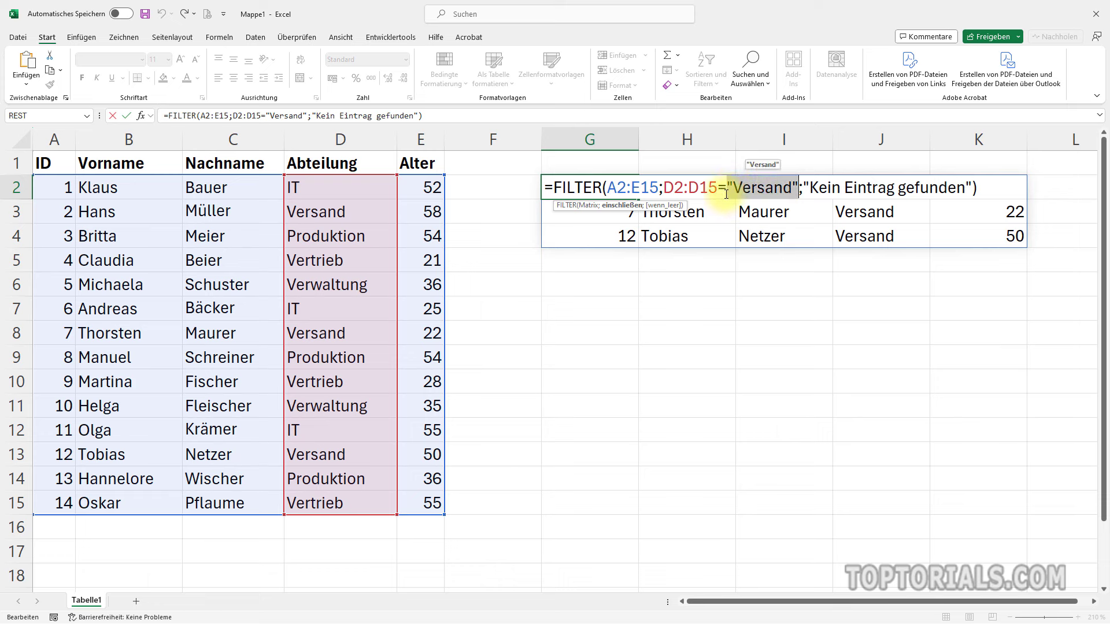
{"action": "mouse_move", "coordinate": [762, 188]}
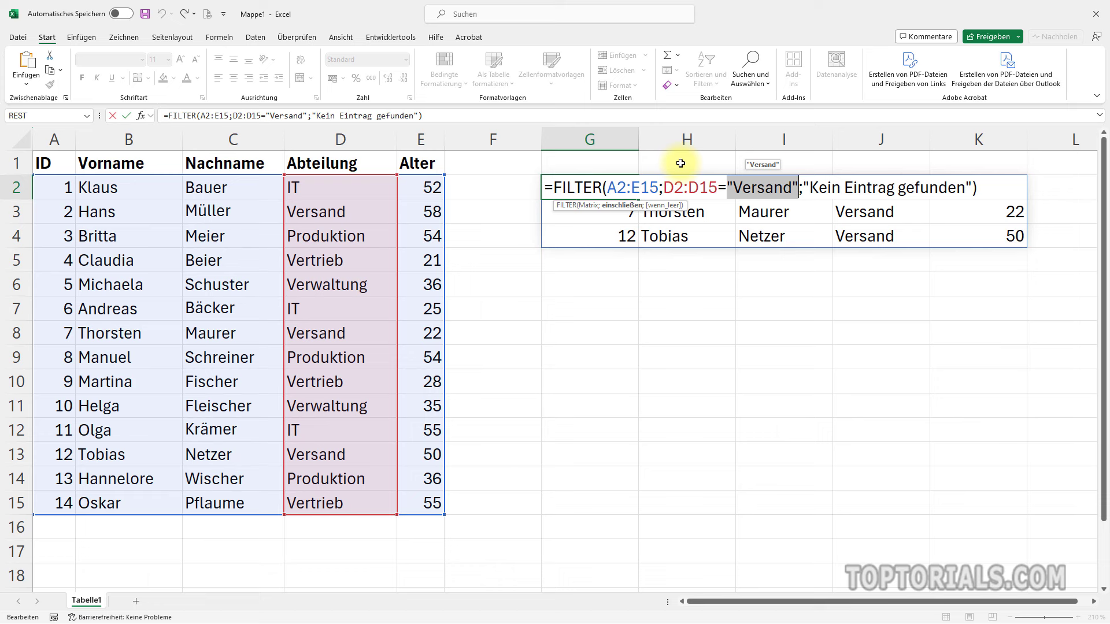
{"action": "left_click", "coordinate": [681, 164]}
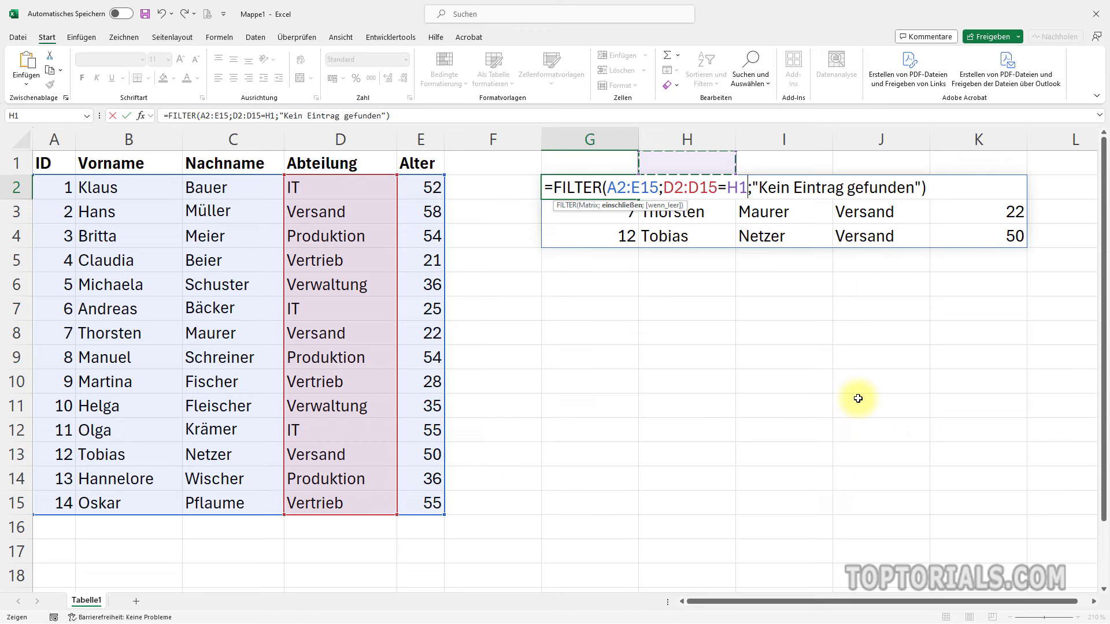
{"action": "key", "text": "Return"}
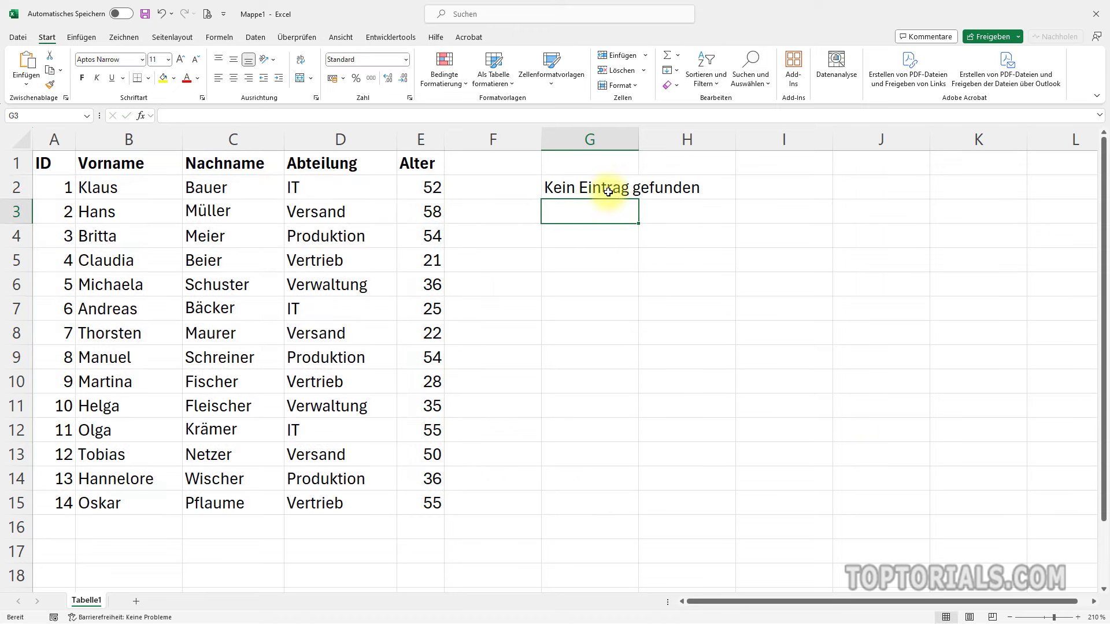
Step: Add the label 'Abteilung' in G1
{"action": "left_click", "coordinate": [657, 162]}
{"action": "left_click", "coordinate": [666, 142]}
{"action": "left_click", "coordinate": [675, 159]}
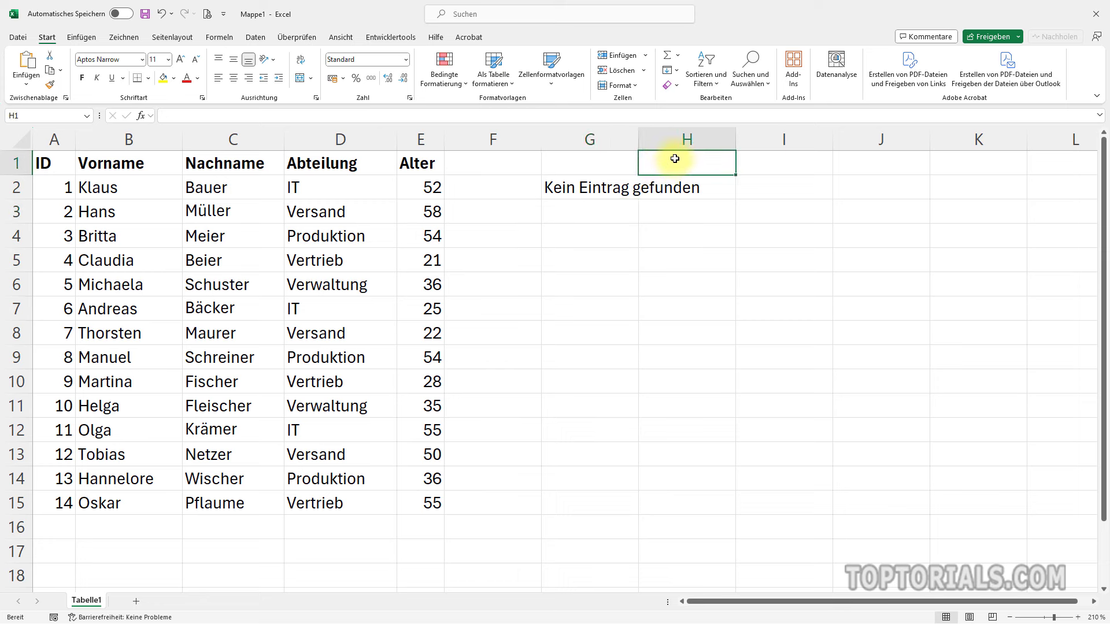
{"action": "left_click", "coordinate": [616, 170]}
{"action": "type", "text": "A"}
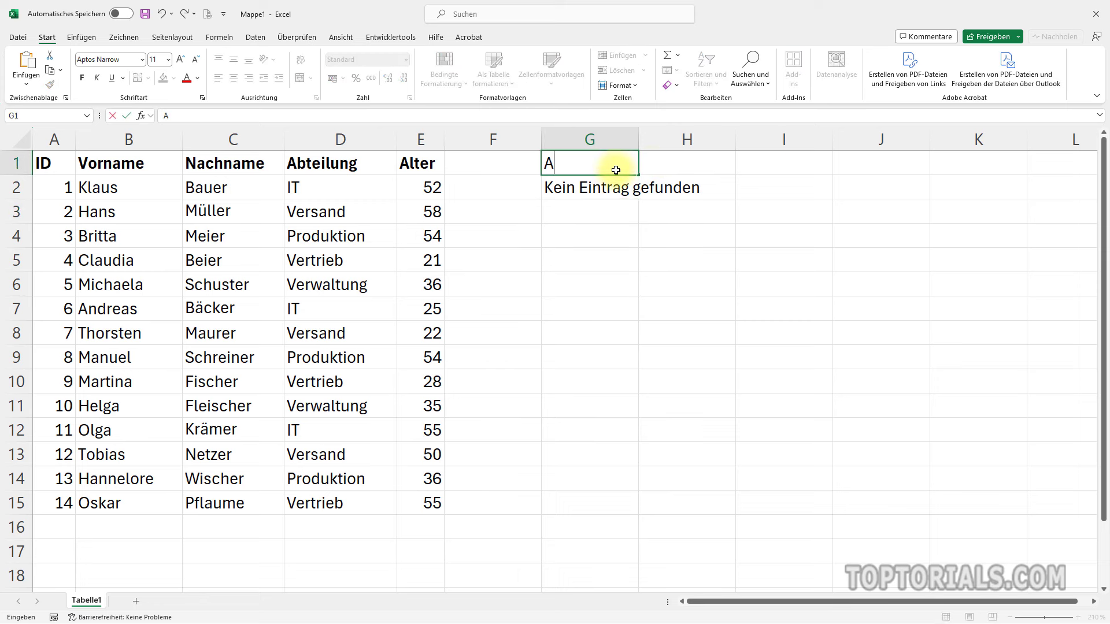
{"action": "type", "text": "bteilun"}
{"action": "type", "text": "g:"}
{"action": "left_click", "coordinate": [694, 170]}
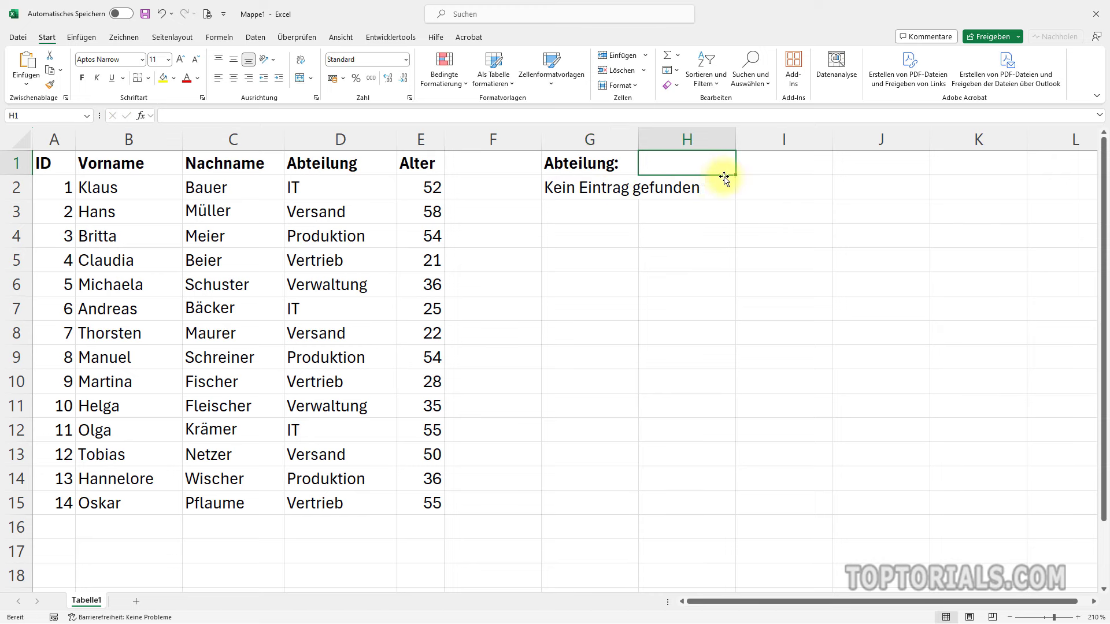
Step: Enter IT in H1, then change it to Versand
{"action": "type", "text": "I"}
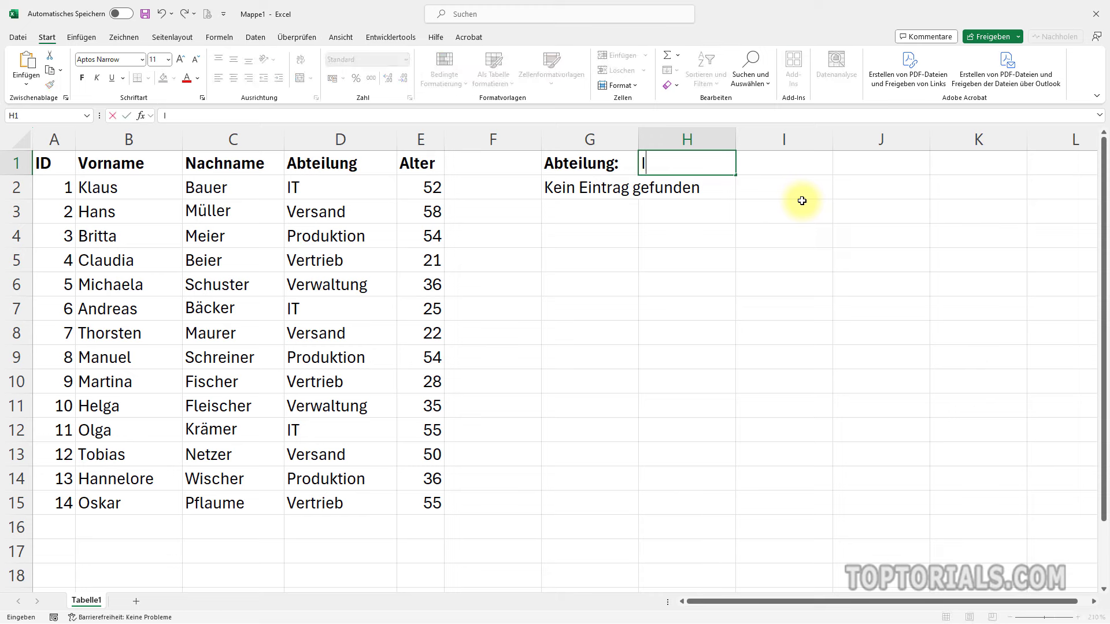
{"action": "type", "text": "T"}
{"action": "key", "text": "Return"}
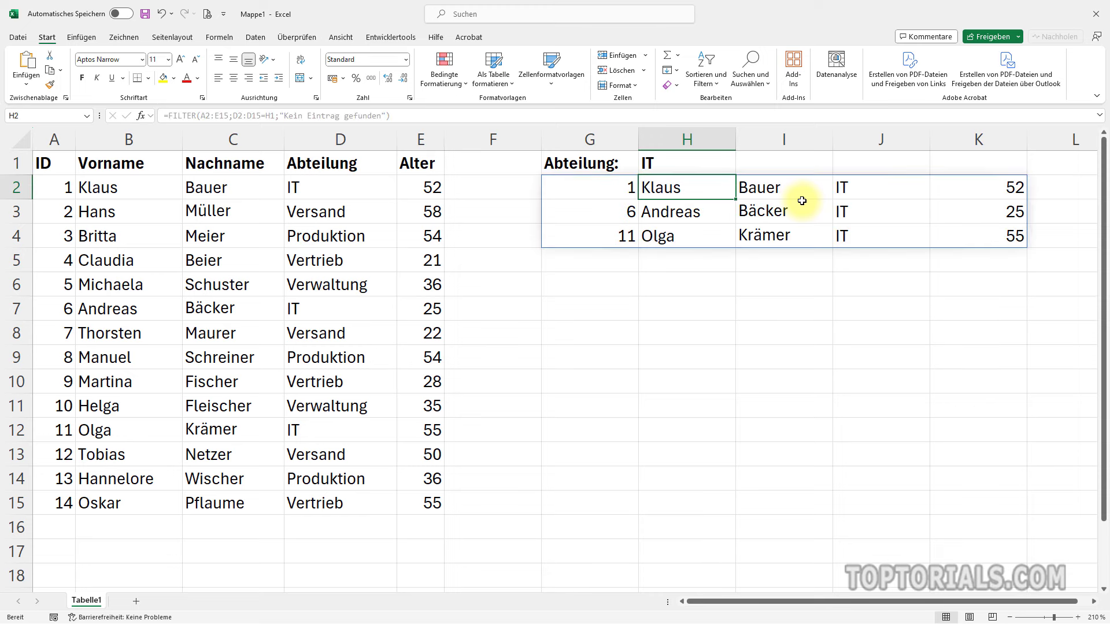
{"action": "left_click", "coordinate": [672, 168]}
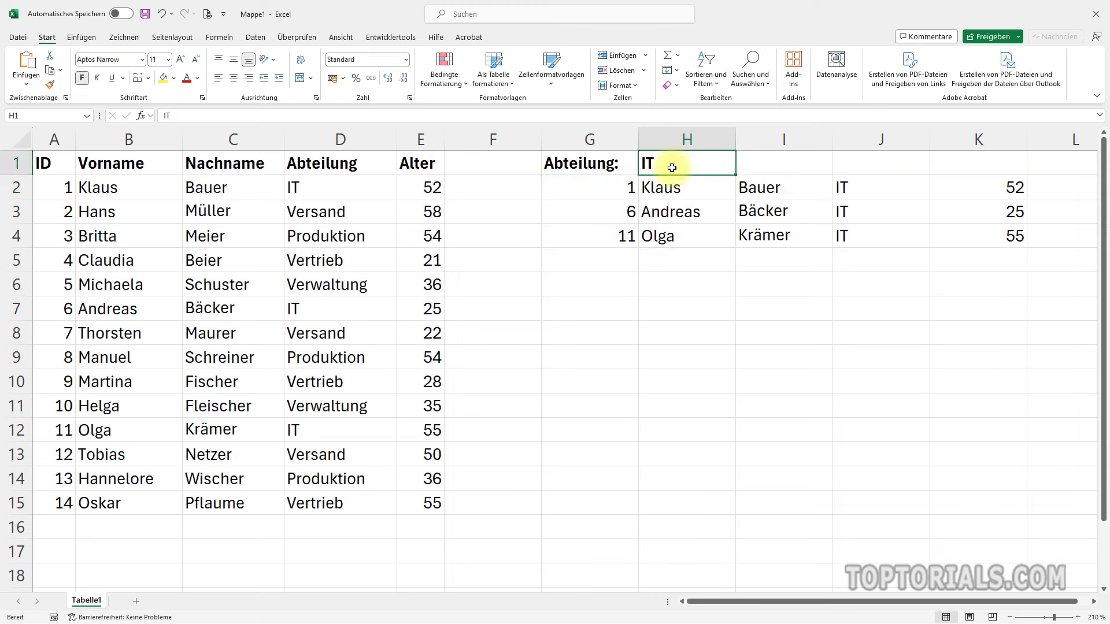
{"action": "type", "text": "Vera"}
{"action": "type", "text": "and"}
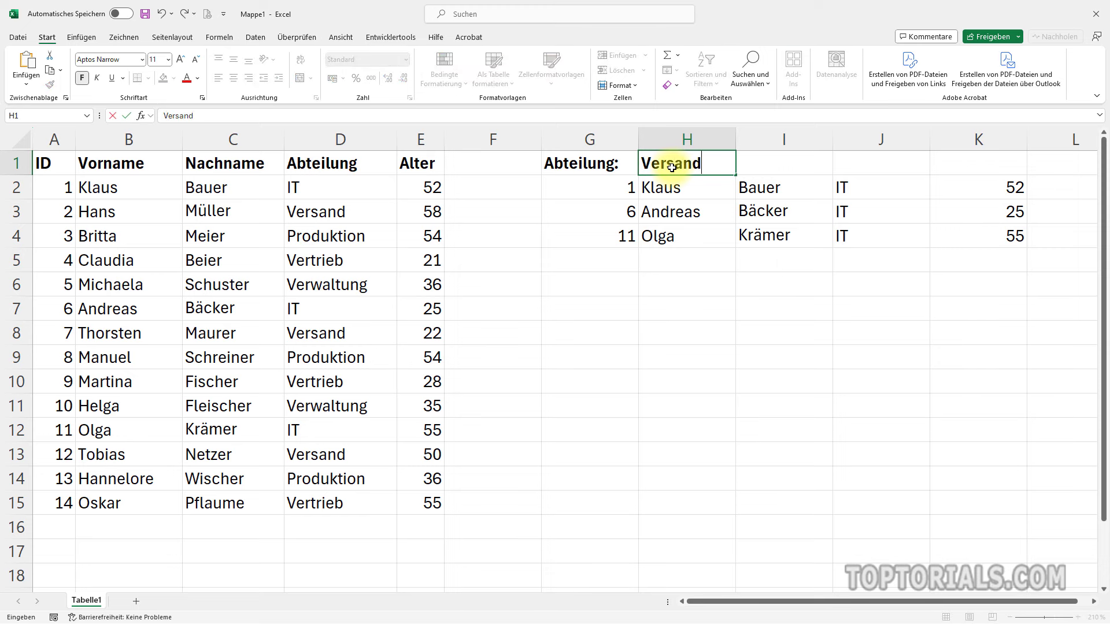
{"action": "key", "text": "Return"}
{"action": "left_click", "coordinate": [669, 165]}
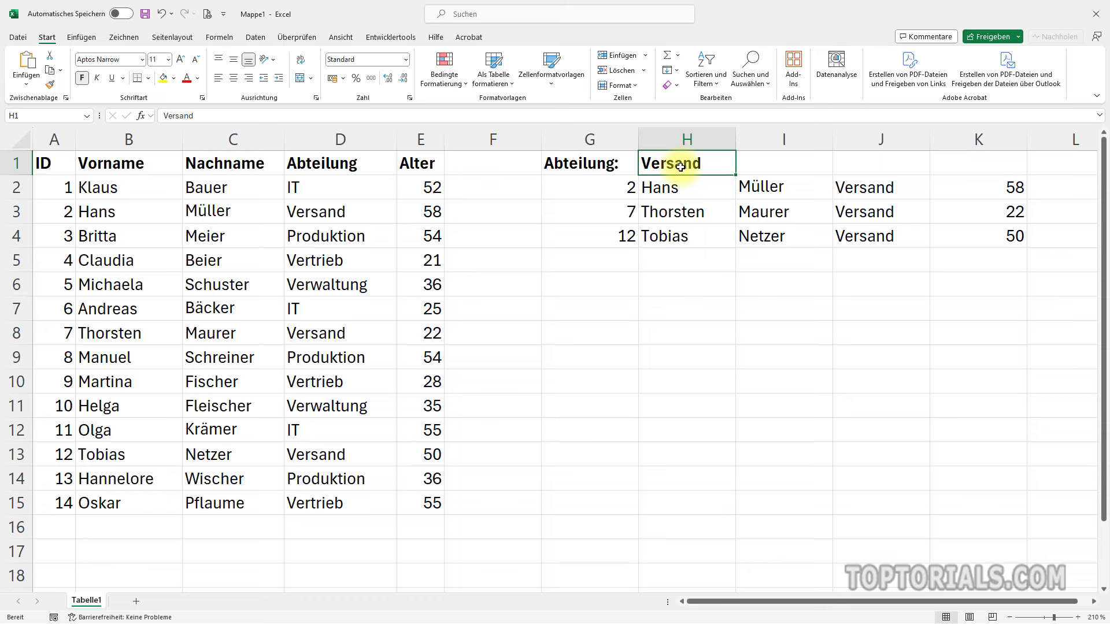
Step: Give H1 a List data validation with source =$D$2:$D$15
{"action": "left_click", "coordinate": [255, 37]}
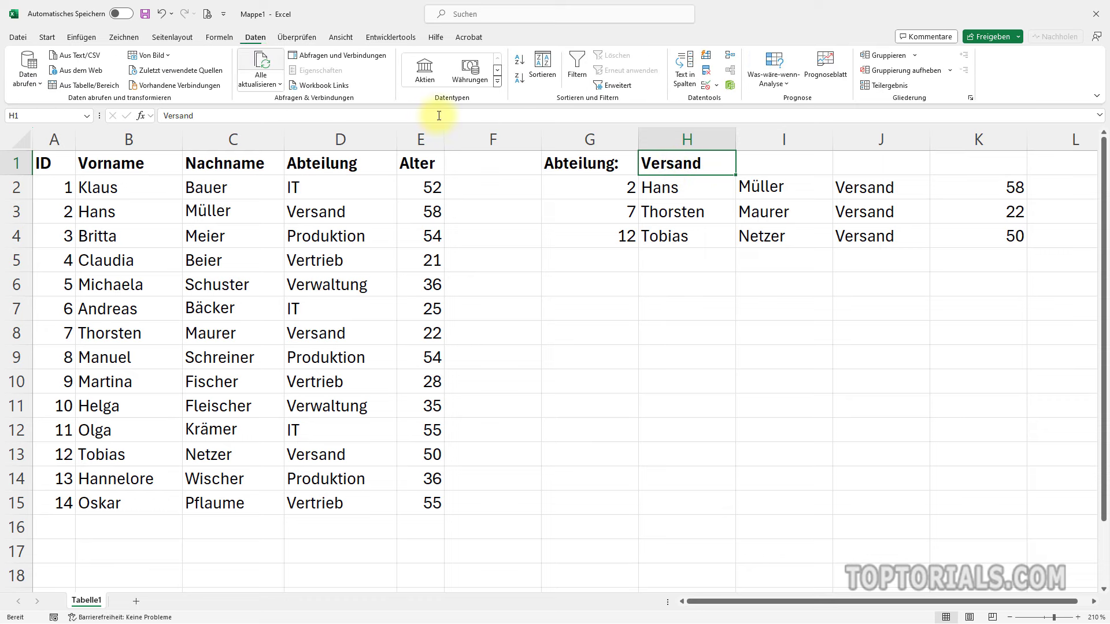
{"action": "left_click", "coordinate": [707, 87]}
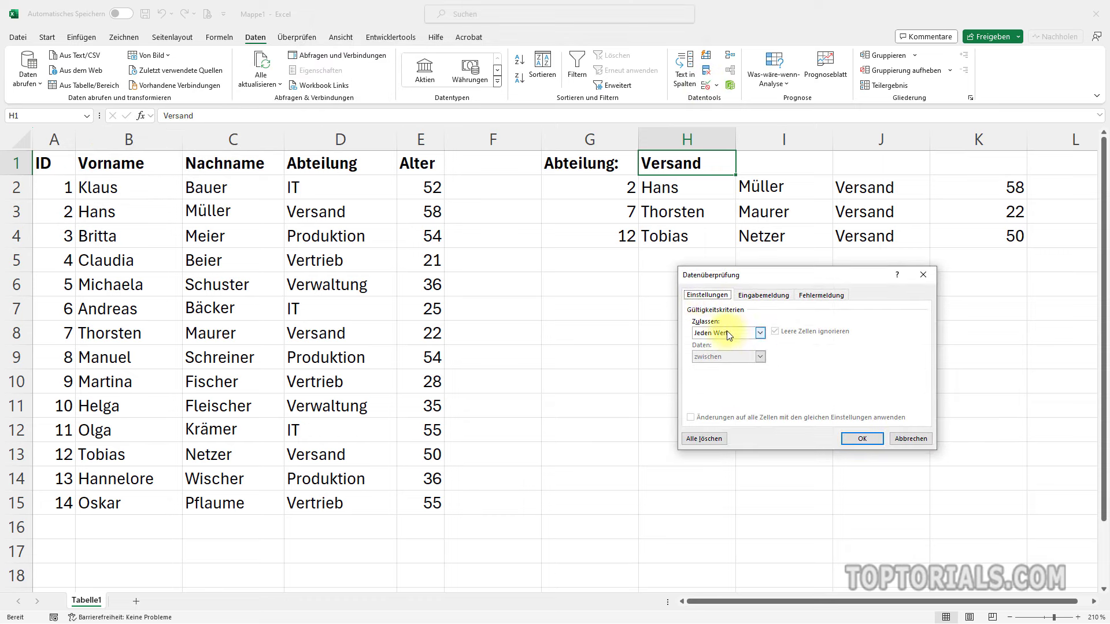
{"action": "left_click", "coordinate": [761, 334]}
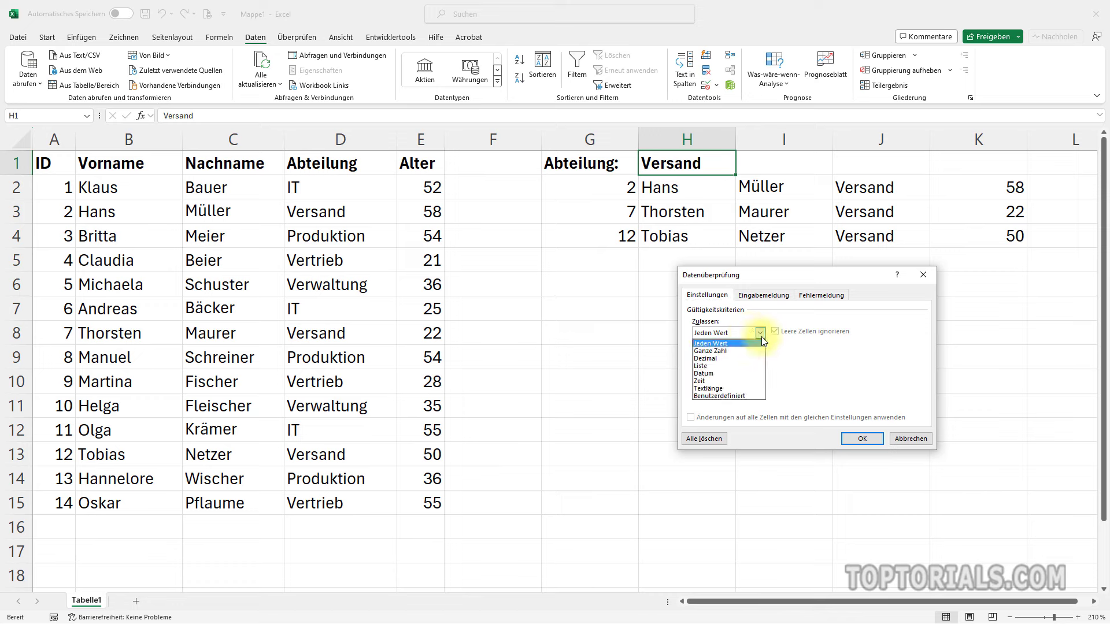
{"action": "left_click", "coordinate": [745, 366]}
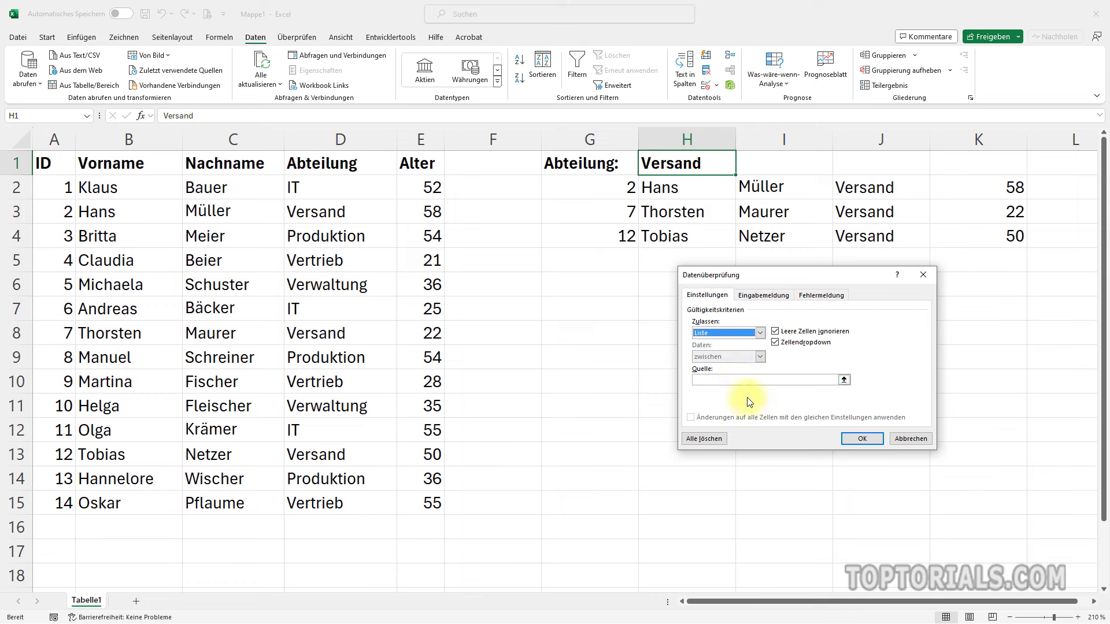
{"action": "left_click", "coordinate": [845, 379]}
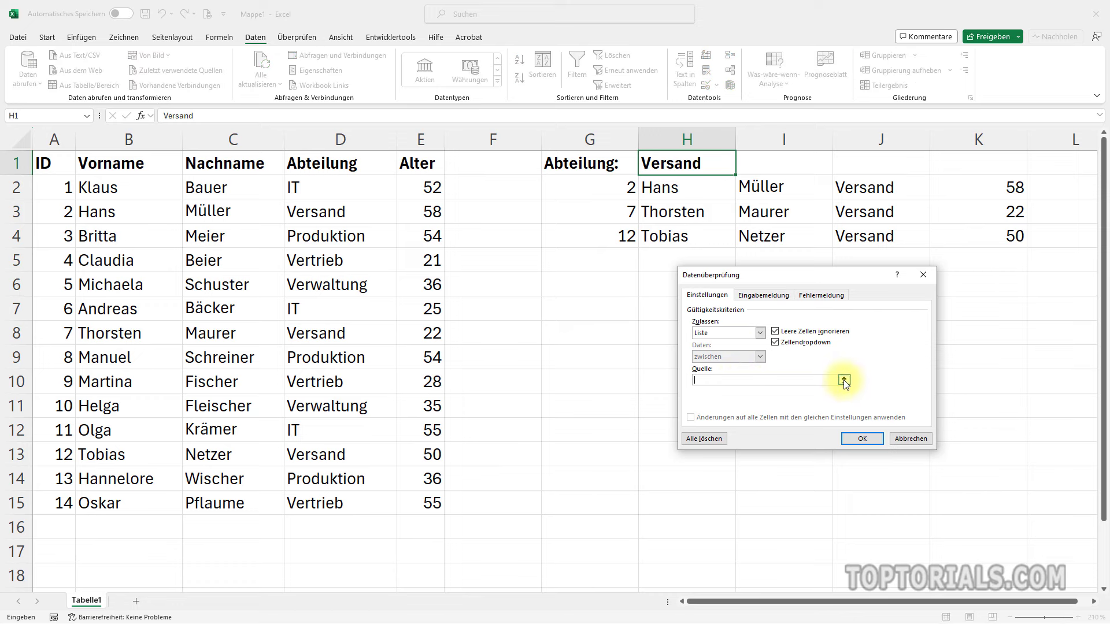
{"action": "left_click", "coordinate": [845, 380]}
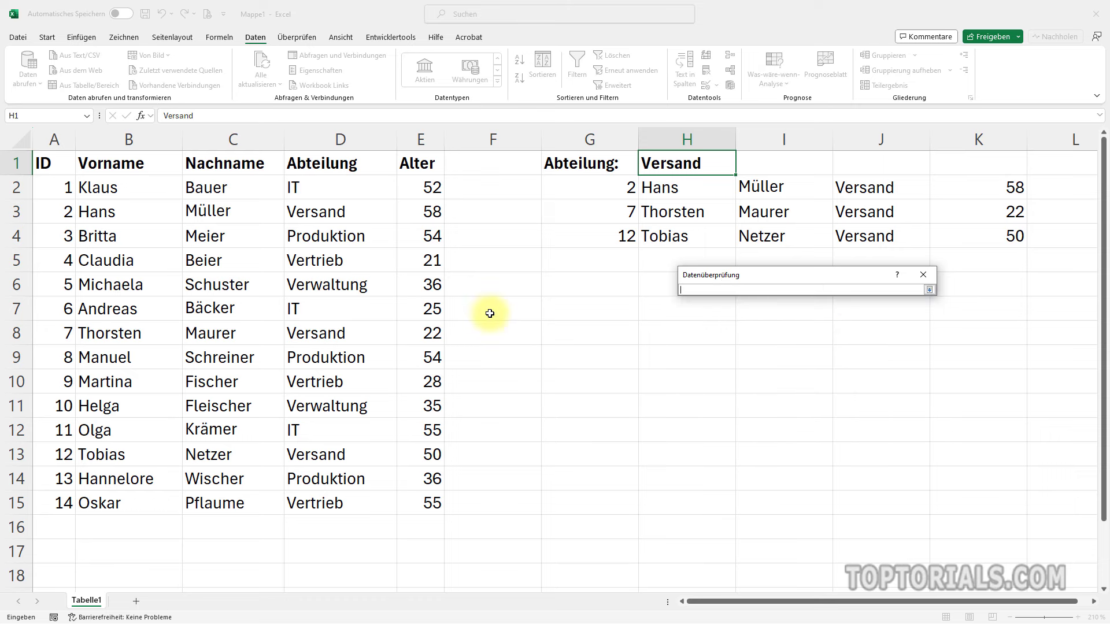
{"action": "left_click_drag", "start_coordinate": [346, 184], "coordinate": [322, 502]}
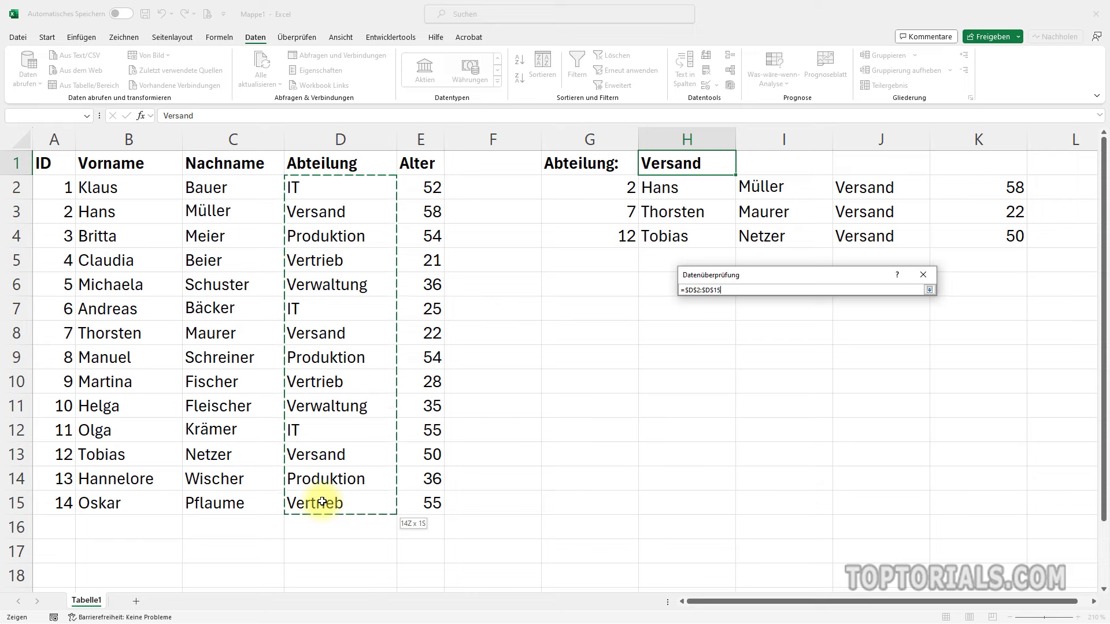
{"action": "key", "text": "Return"}
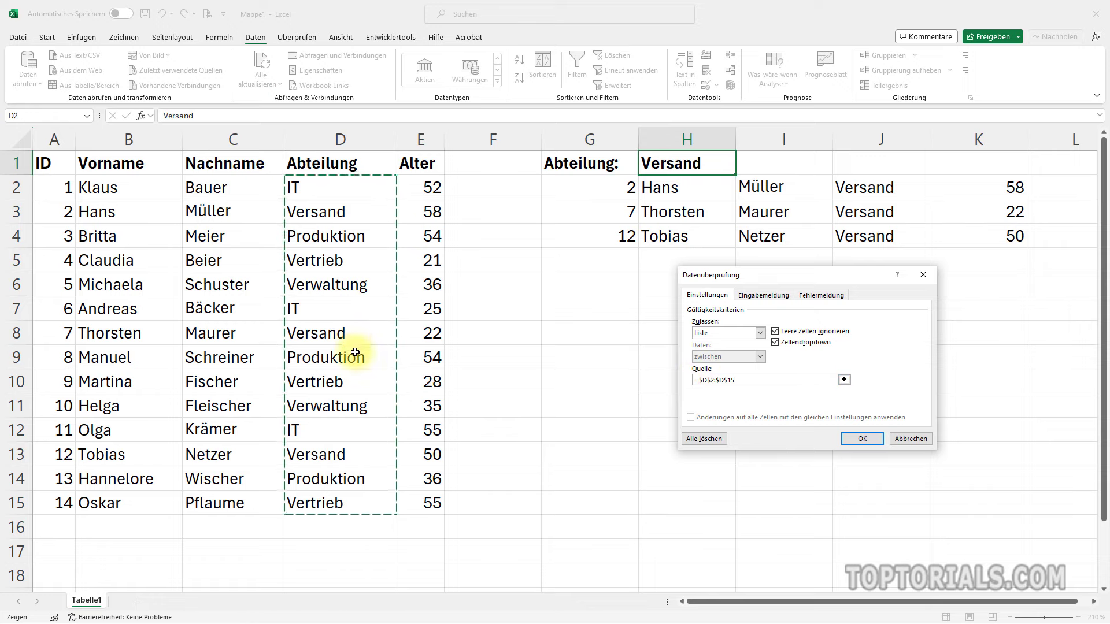
{"action": "left_click", "coordinate": [858, 441]}
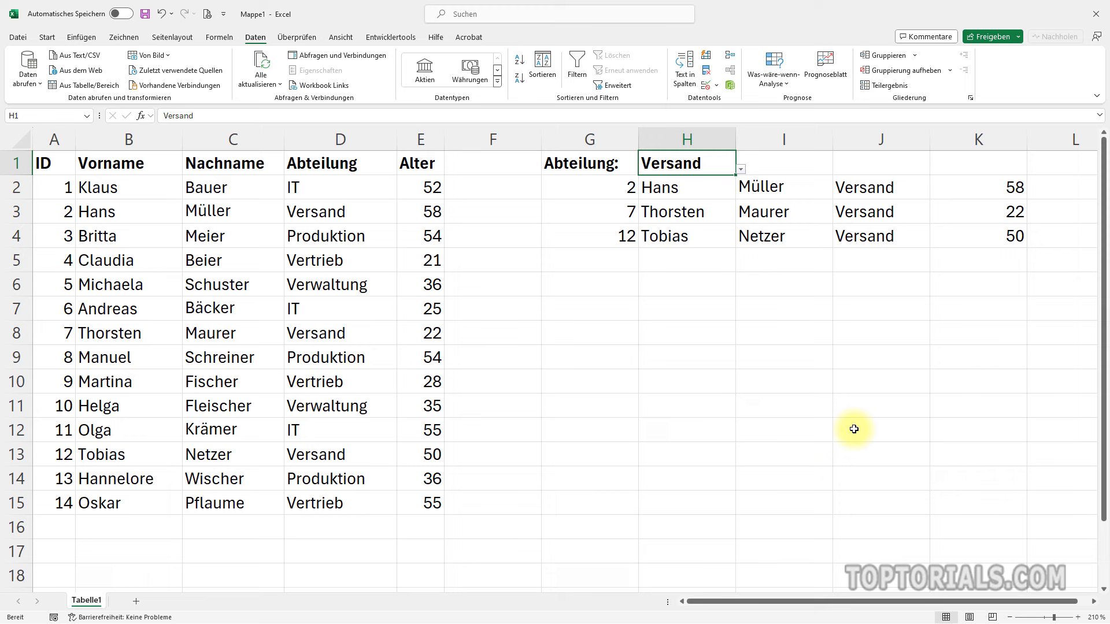
Step: Pick Produktion, then Verwaltung from the H1 dropdown, and start the 'Älter als:' label in J1
{"action": "left_click", "coordinate": [741, 169]}
{"action": "left_click", "coordinate": [659, 201]}
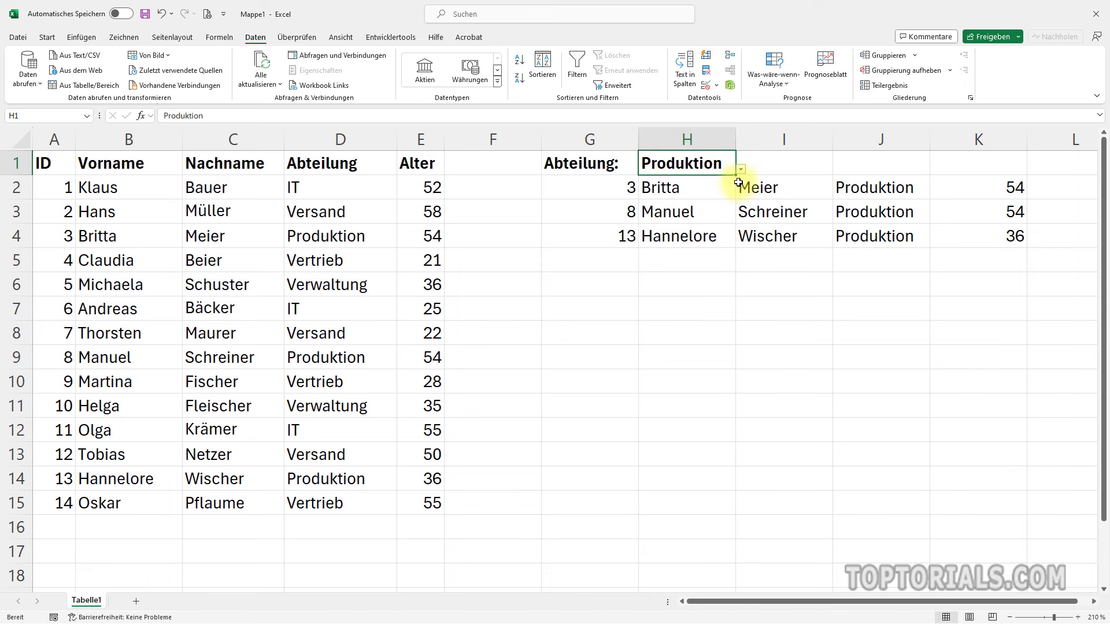
{"action": "left_click", "coordinate": [741, 170]}
{"action": "left_click", "coordinate": [669, 221]}
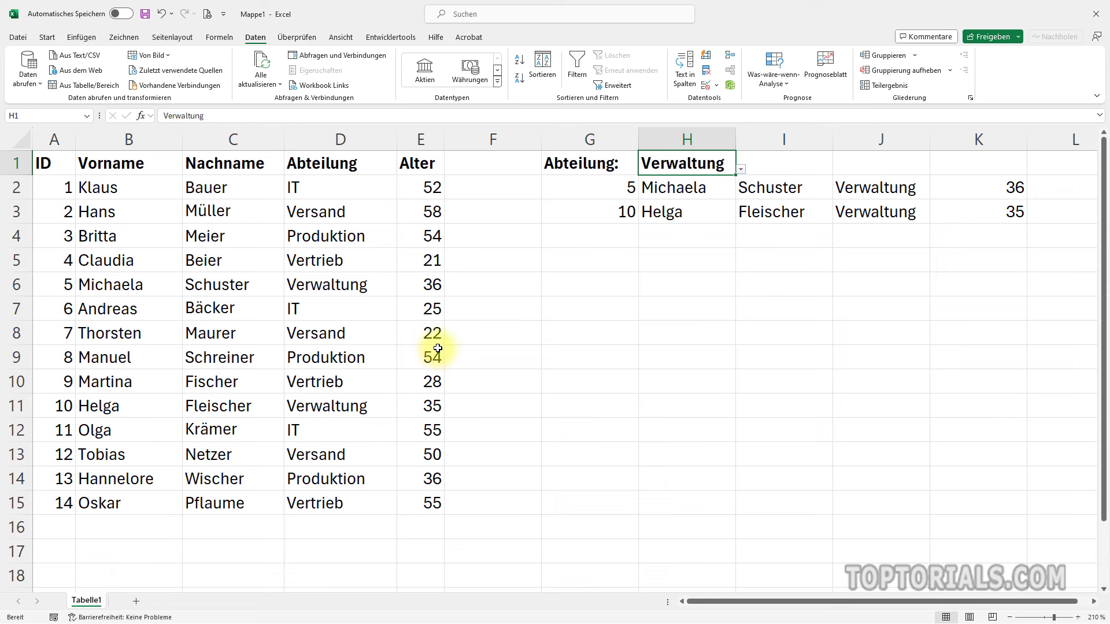
{"action": "left_click", "coordinate": [854, 163]}
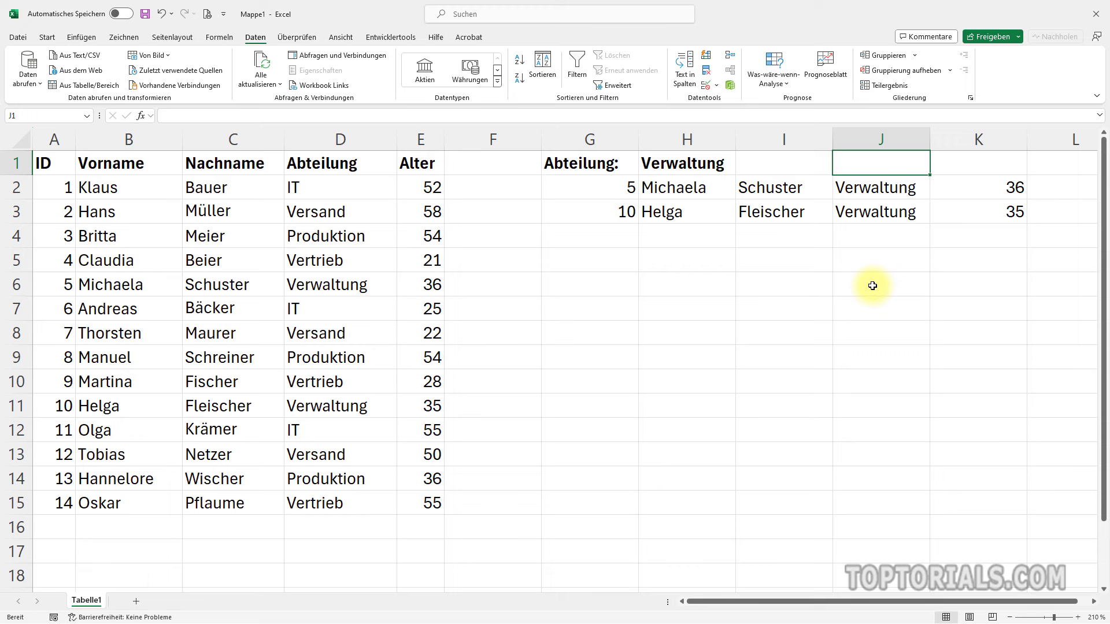
{"action": "type", "text": "Älter"}
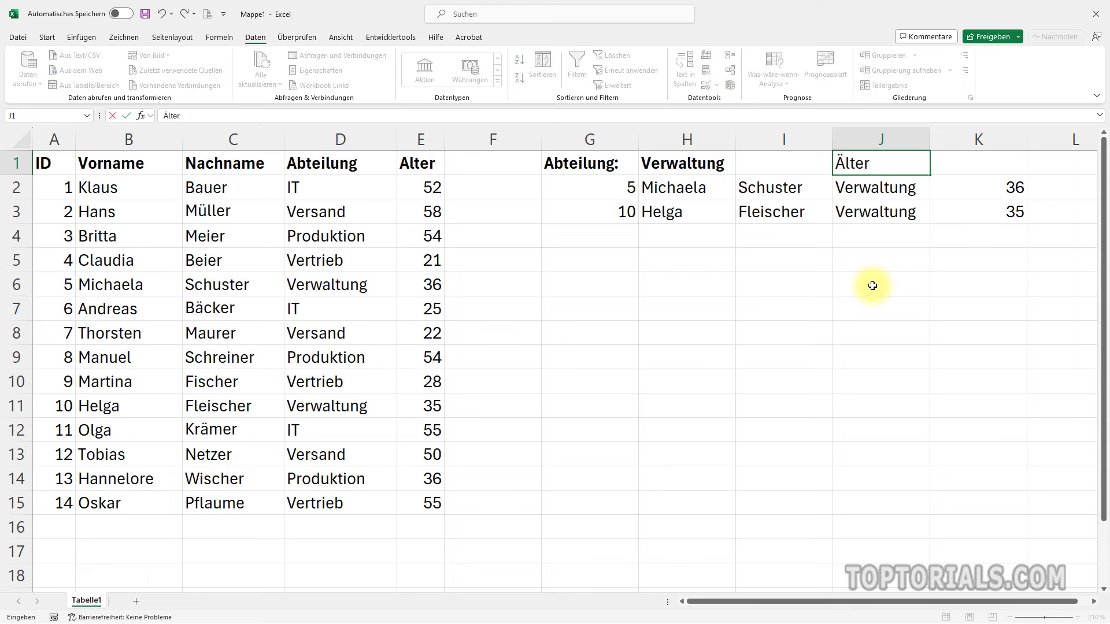
{"action": "type", "text": " als:"}
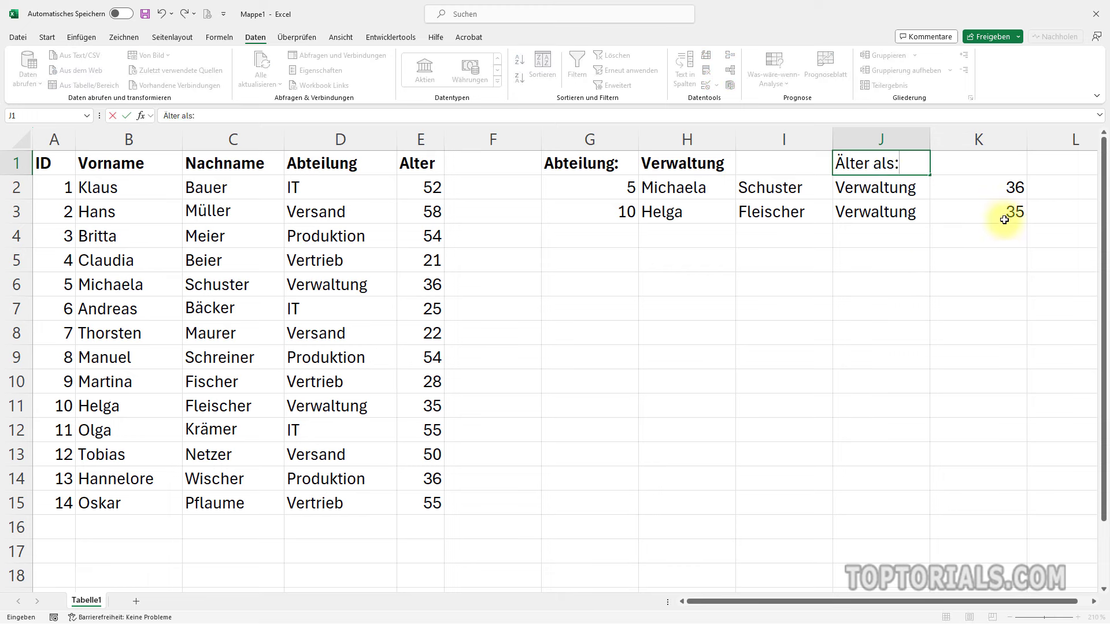
Step: Finish the J1 label and enter 25 as the age threshold in K1
{"action": "left_click", "coordinate": [981, 167]}
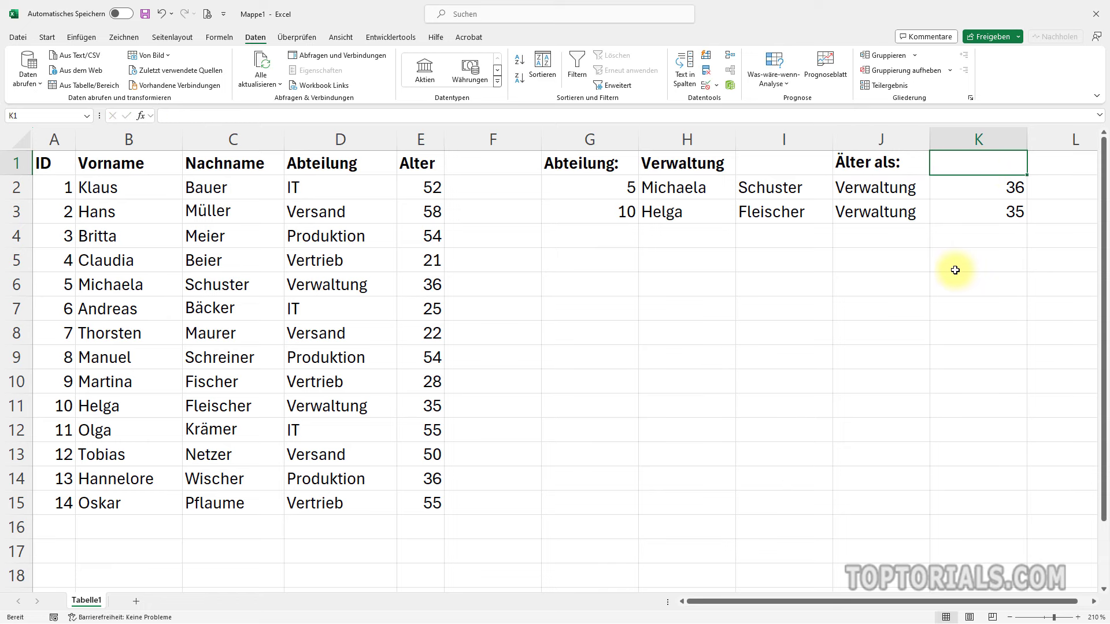
{"action": "type", "text": "25"}
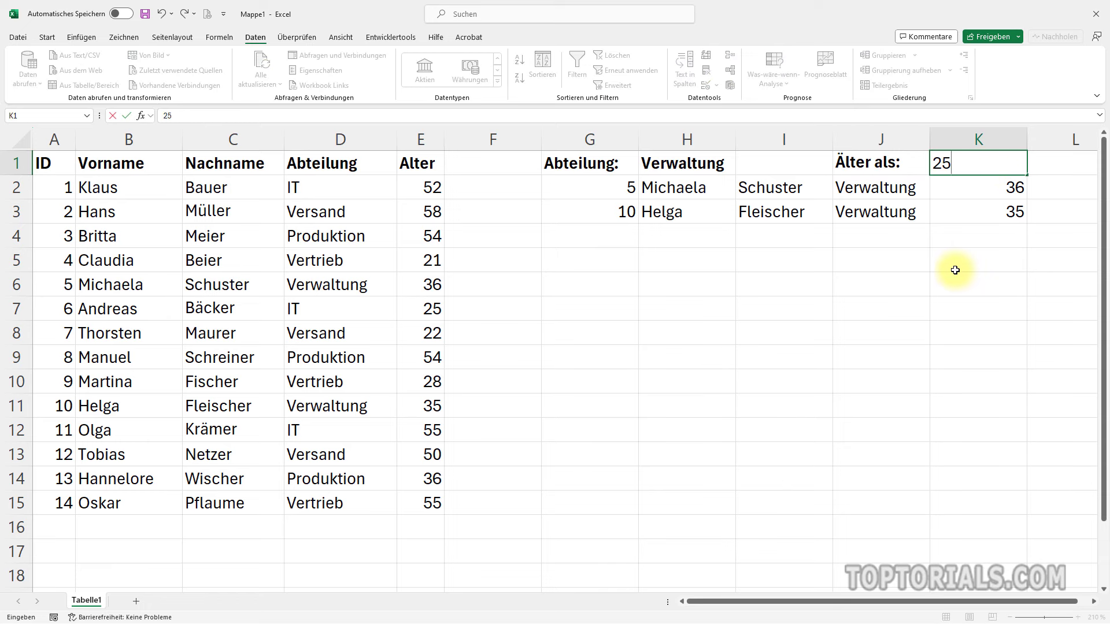
{"action": "key", "text": "Return"}
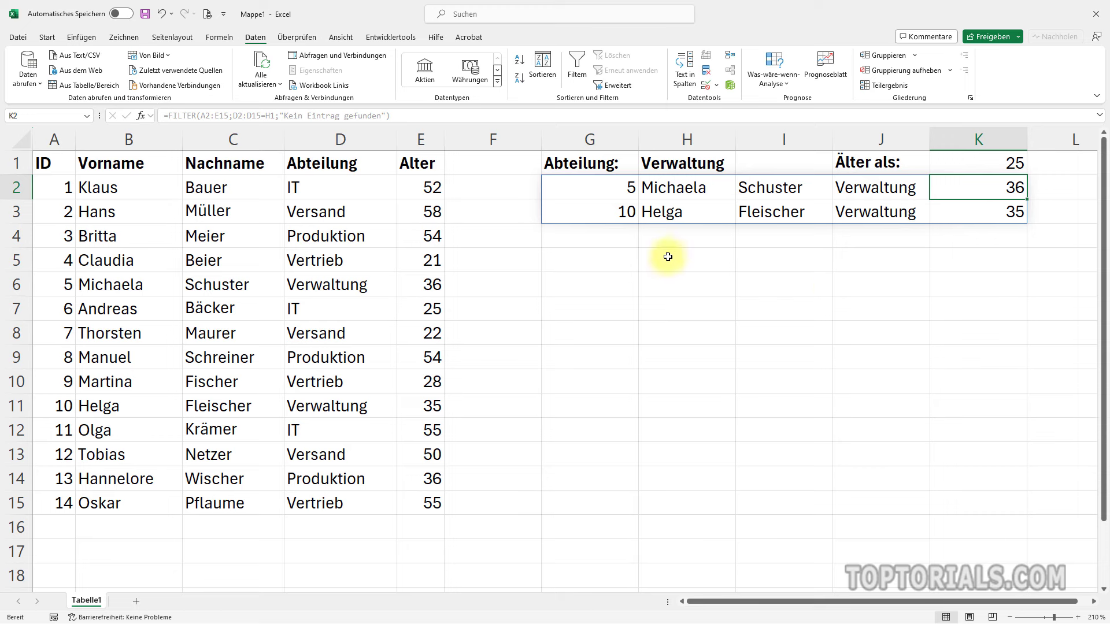
Step: Wrap D2:D15=H1 in parentheses in the G2 formula and append *() for a second condition
{"action": "double_click", "coordinate": [603, 189]}
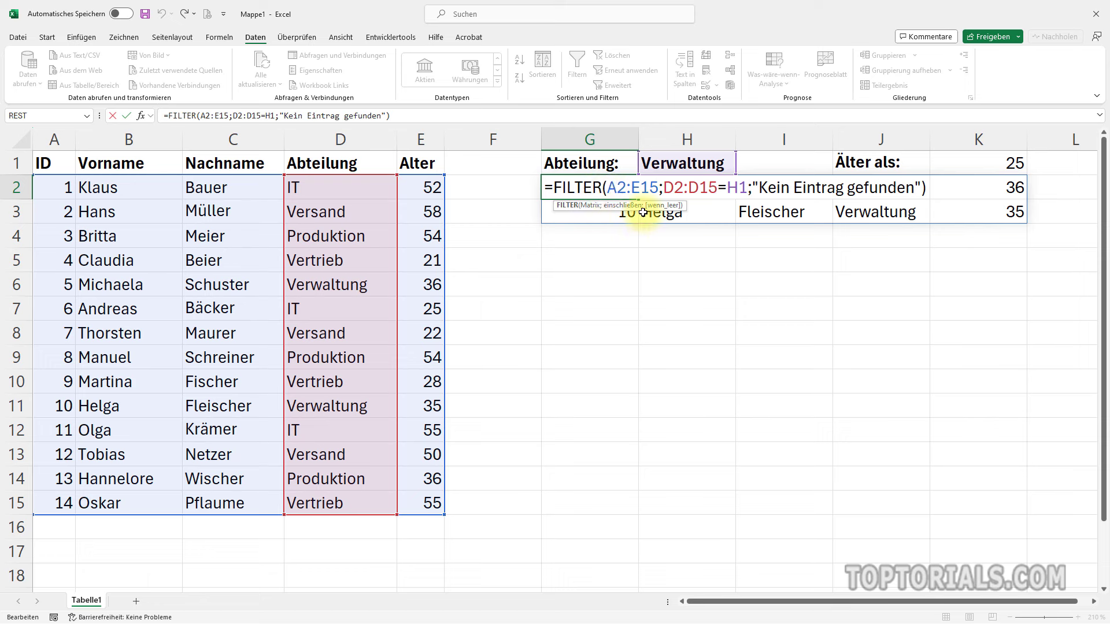
{"action": "left_click_drag", "start_coordinate": [663, 189], "coordinate": [747, 190]}
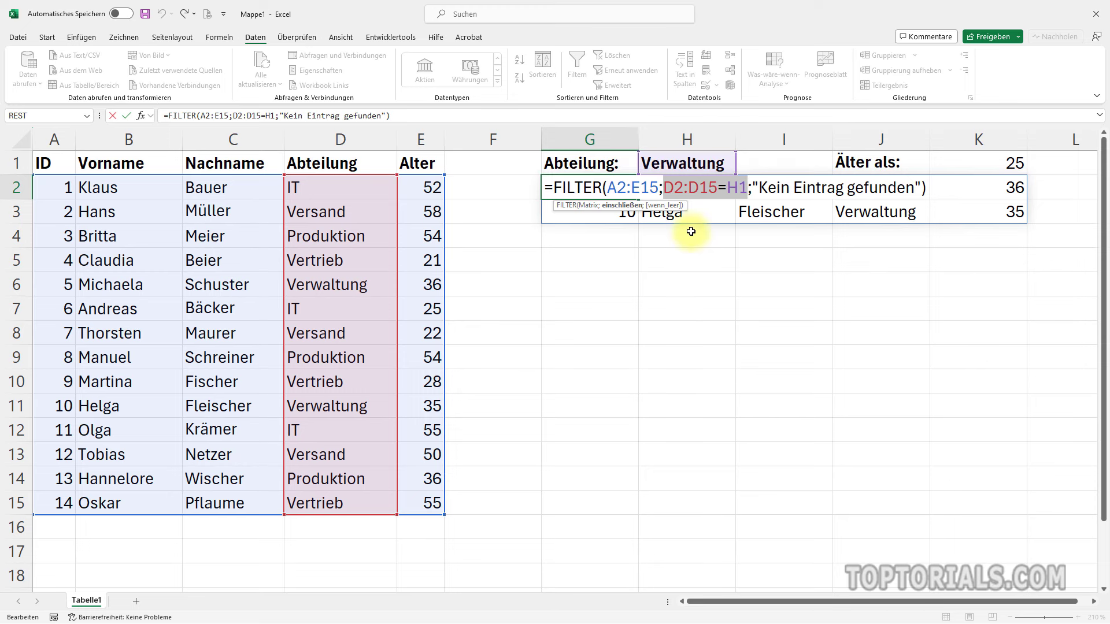
{"action": "left_click", "coordinate": [666, 189]}
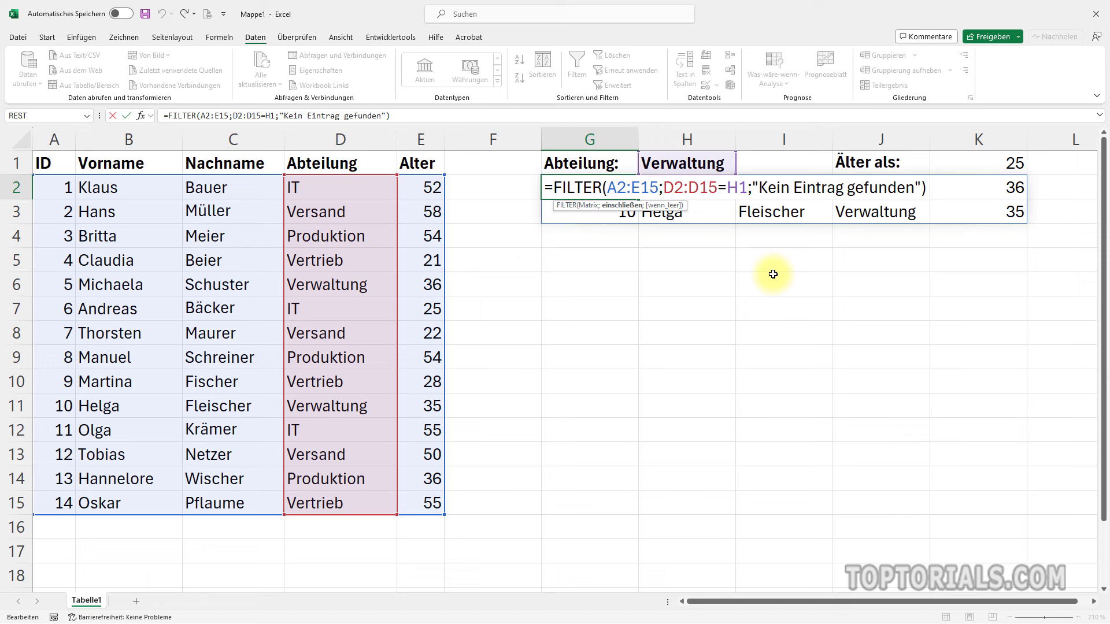
{"action": "type", "text": "("}
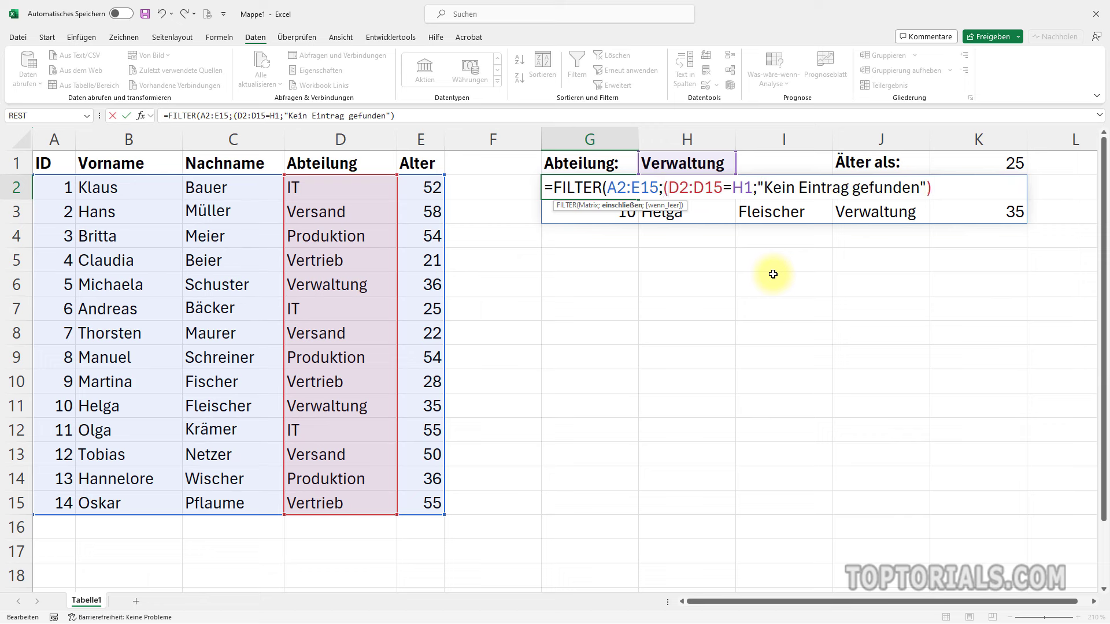
{"action": "left_click", "coordinate": [754, 188]}
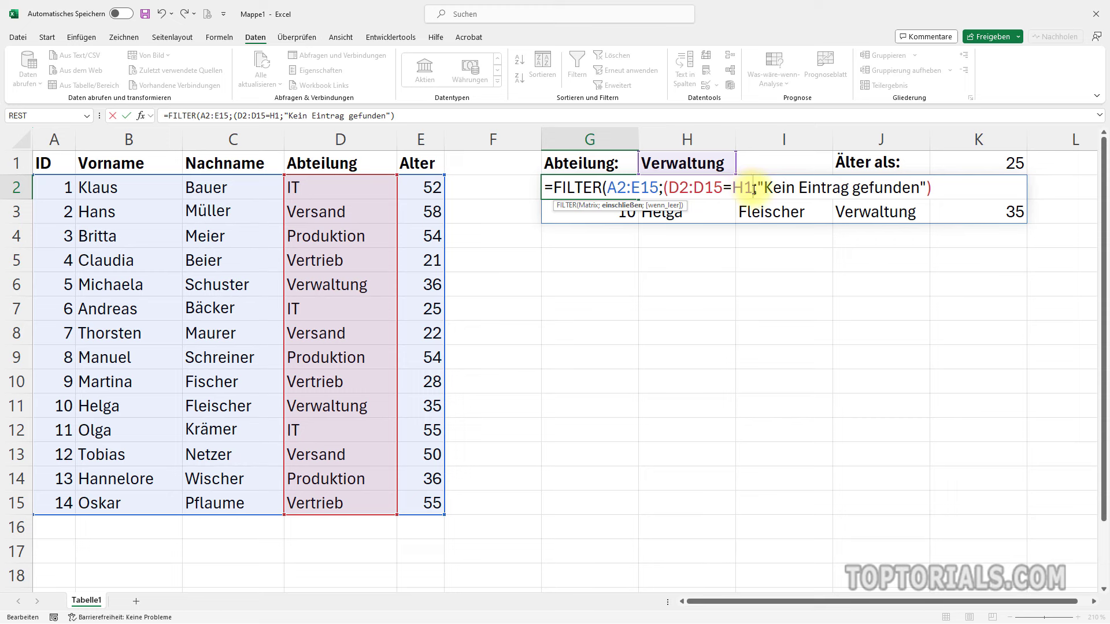
{"action": "type", "text": ")"}
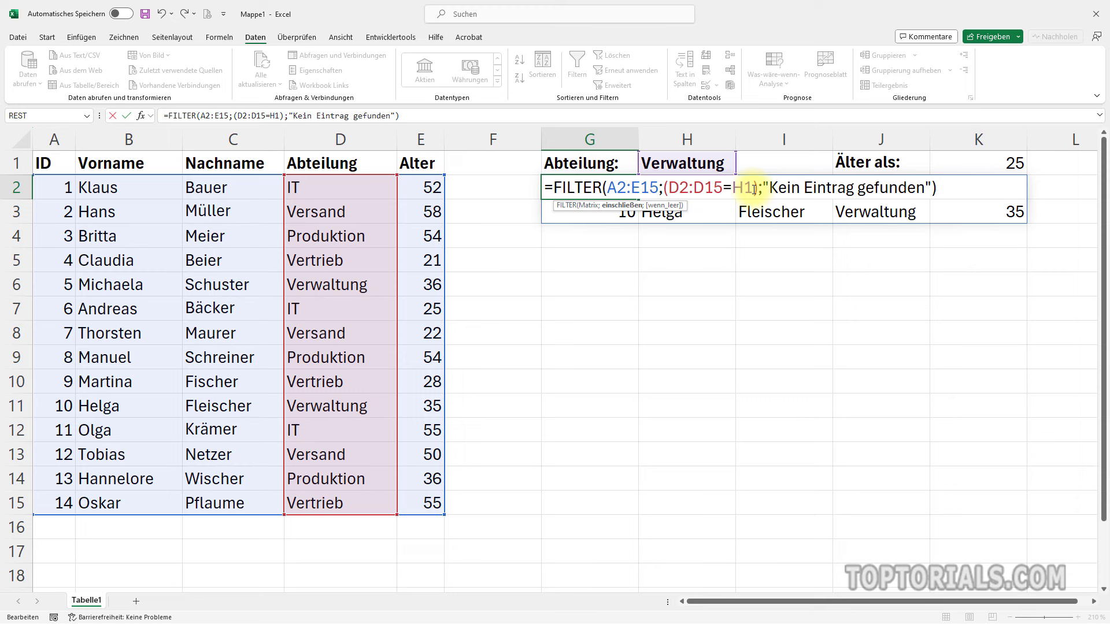
{"action": "type", "text": "*"}
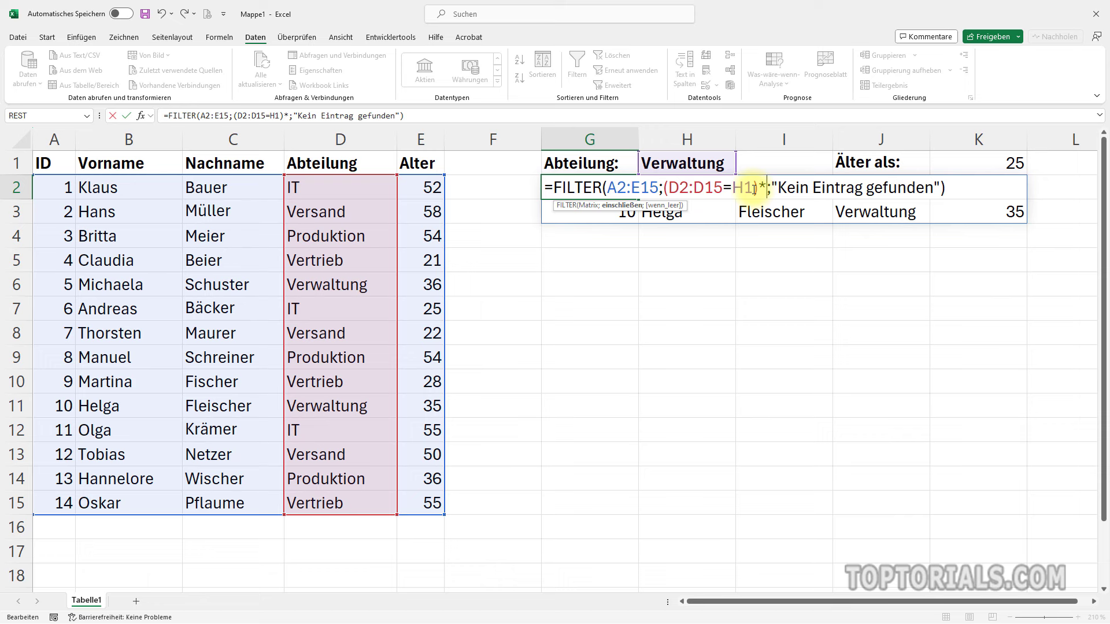
{"action": "type", "text": "()"}
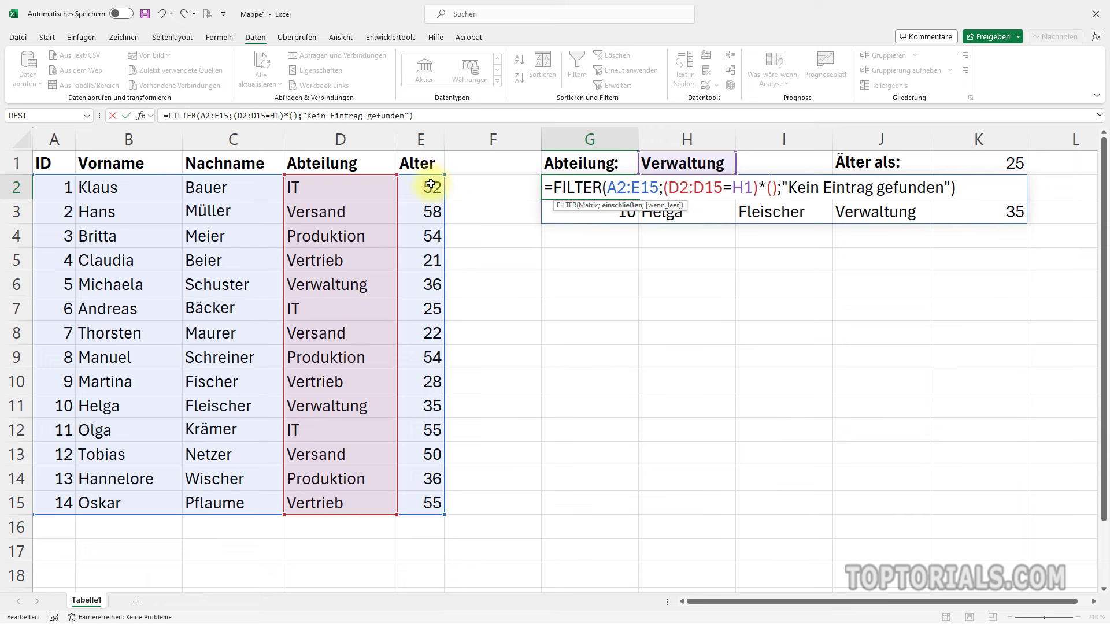
Step: Fill the second condition with E2:E15>K1 and commit the G2 formula
{"action": "left_click_drag", "start_coordinate": [431, 184], "coordinate": [428, 498]}
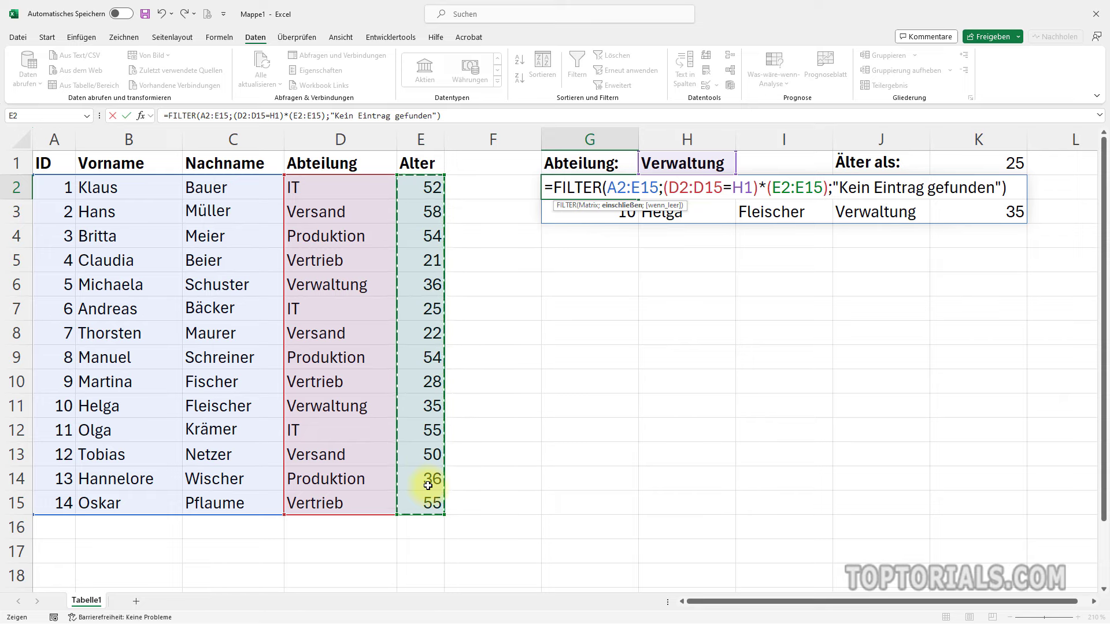
{"action": "type", "text": "="}
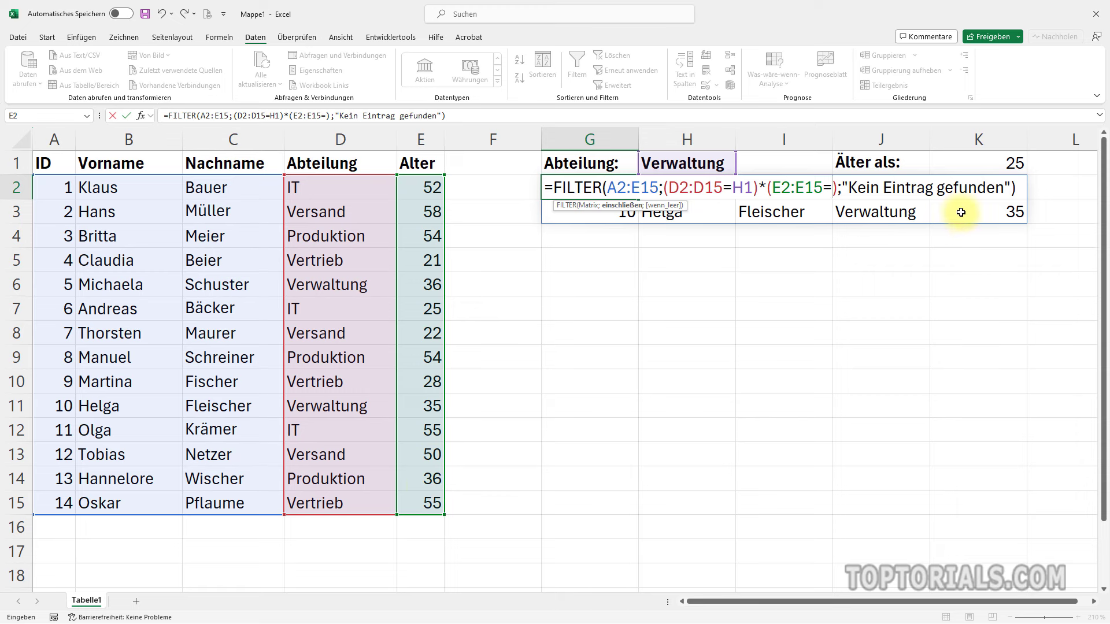
{"action": "left_click", "coordinate": [985, 164]}
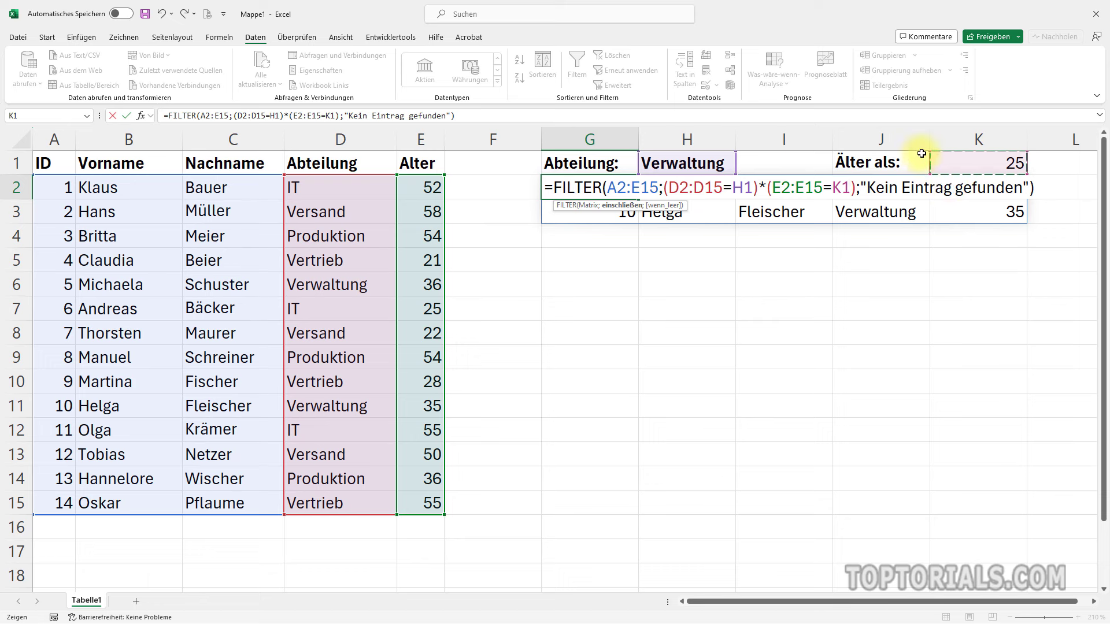
{"action": "double_click", "coordinate": [827, 191]}
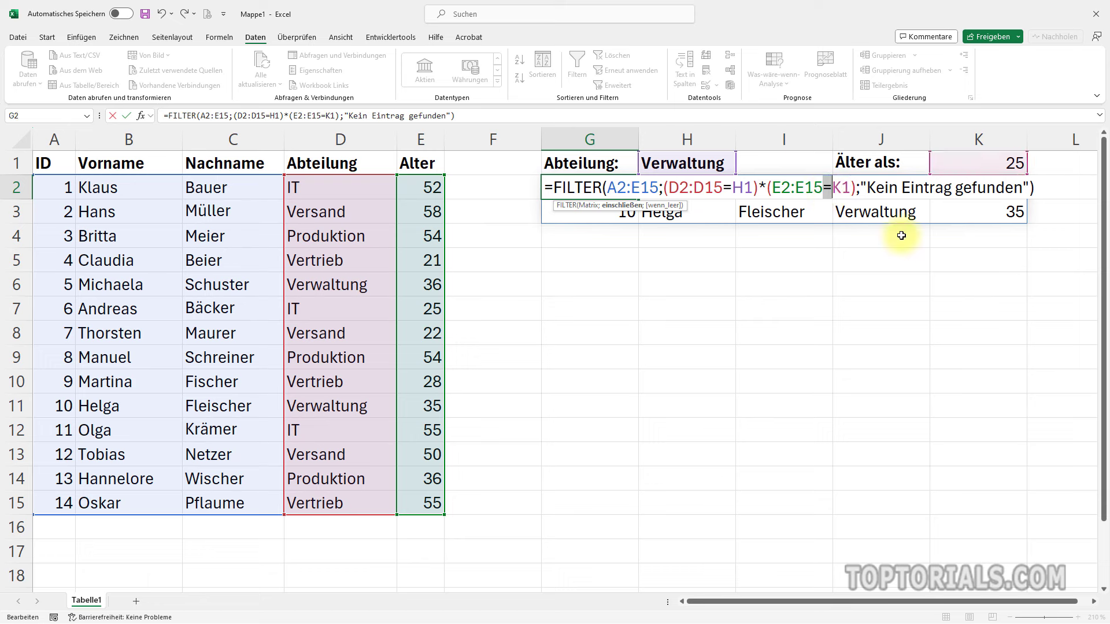
{"action": "type", "text": ">"}
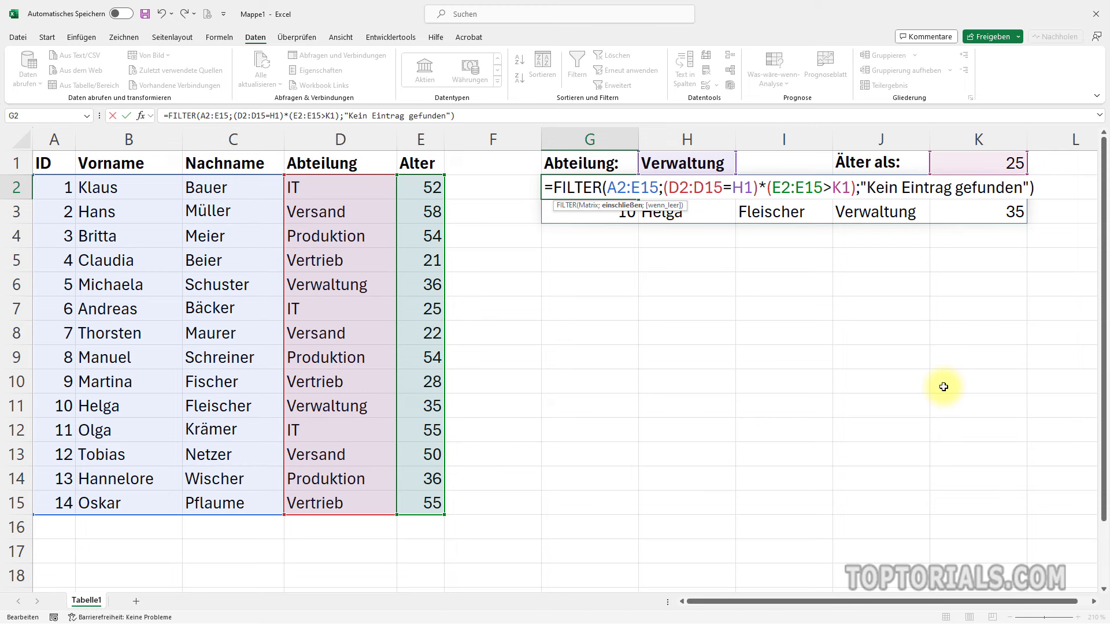
{"action": "key", "text": "Return"}
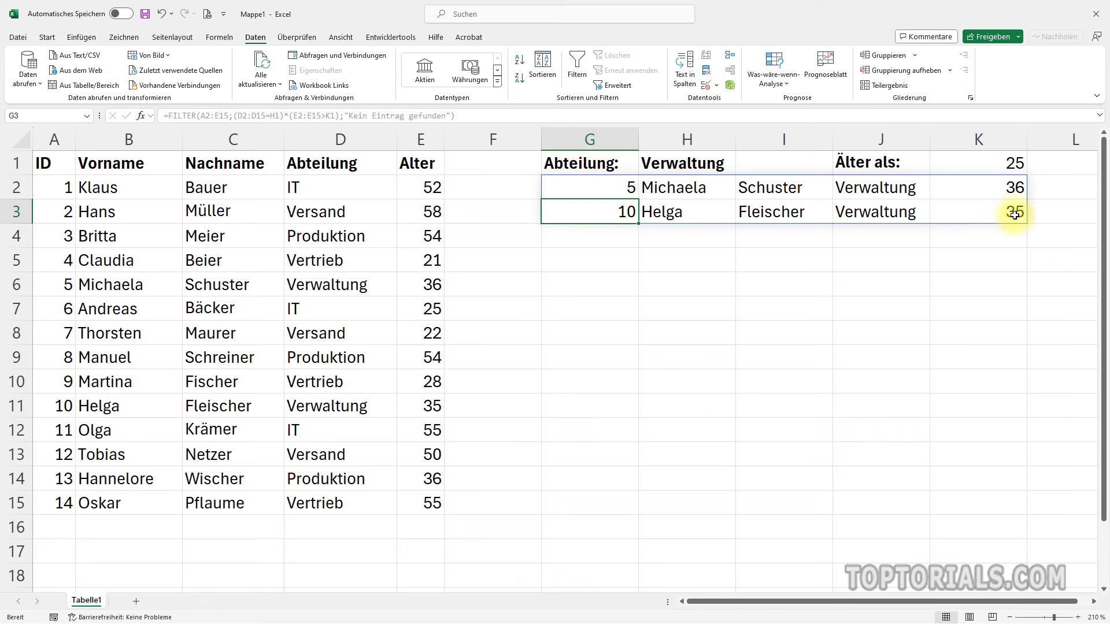
Step: Raise the minimum age in K1 to 35
{"action": "left_click", "coordinate": [1013, 163]}
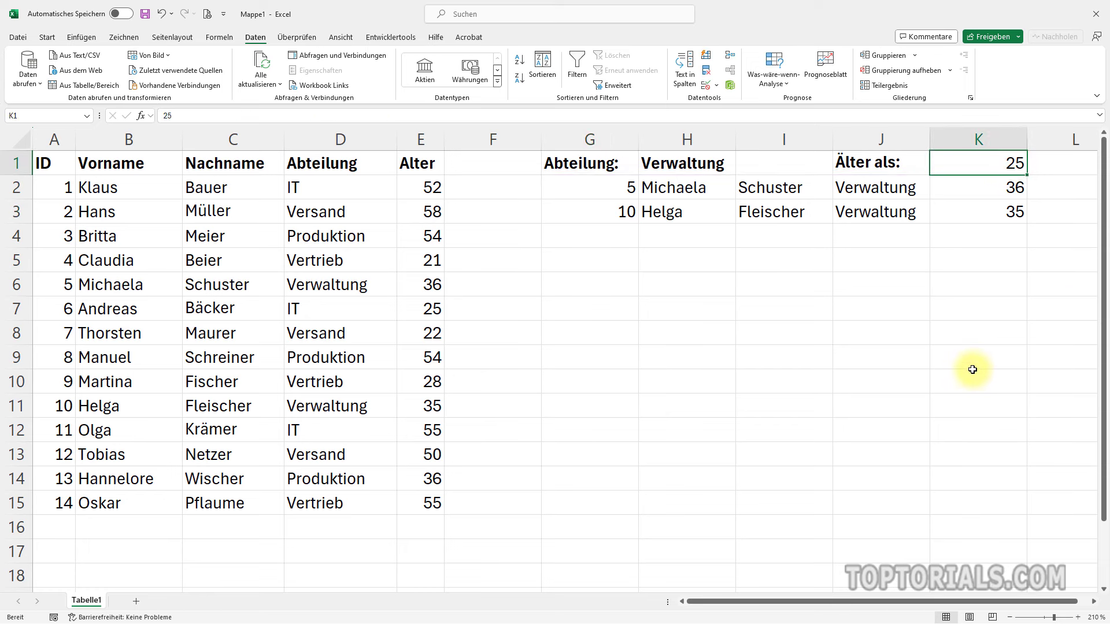
{"action": "type", "text": "35"}
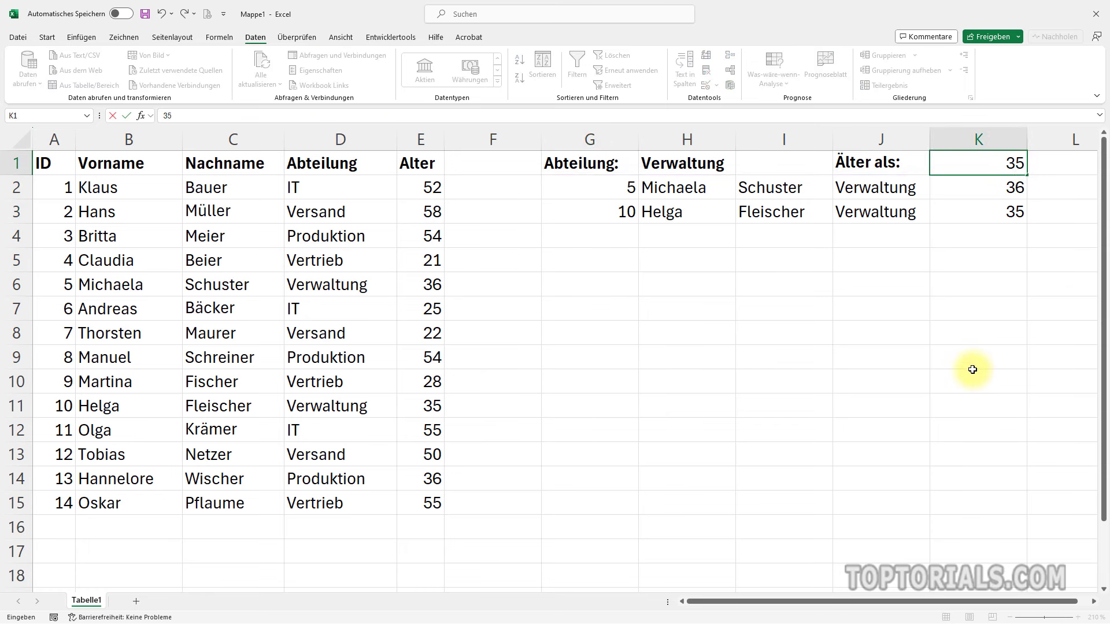
{"action": "key", "text": "Return"}
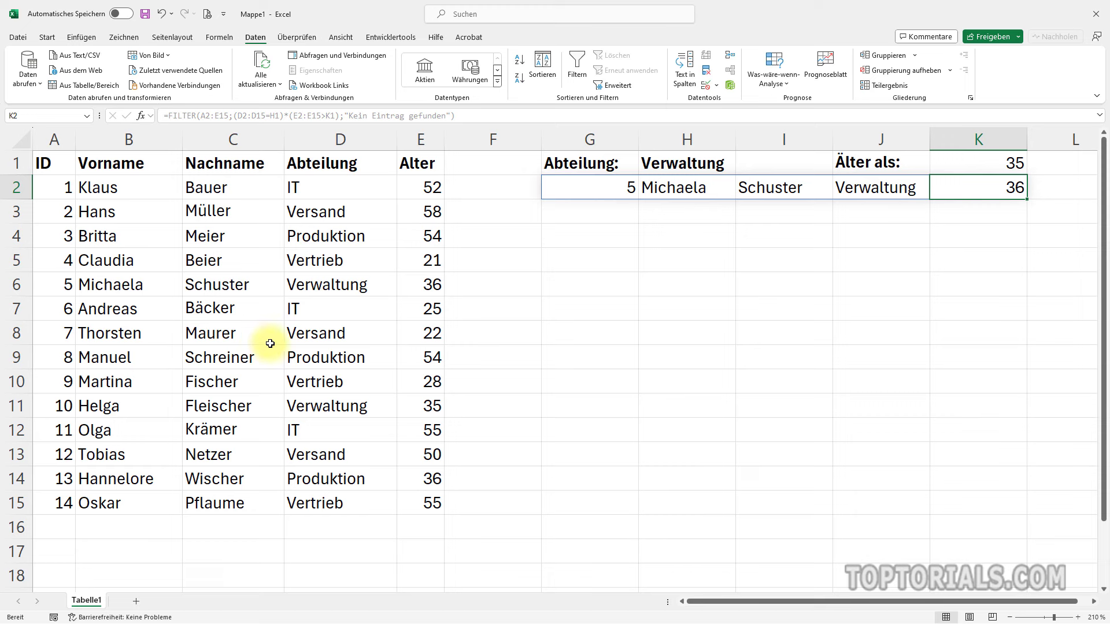
Step: Switch H1 to Vertrieb and set K1 to 24, then reopen the G2 formula
{"action": "left_click", "coordinate": [674, 162]}
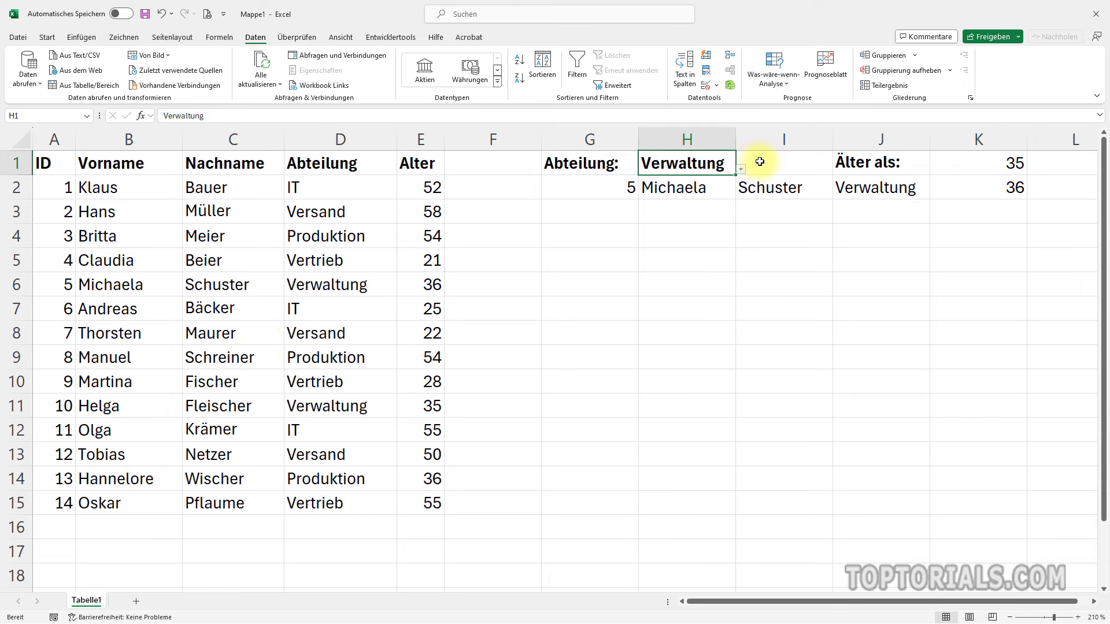
{"action": "left_click", "coordinate": [741, 172]}
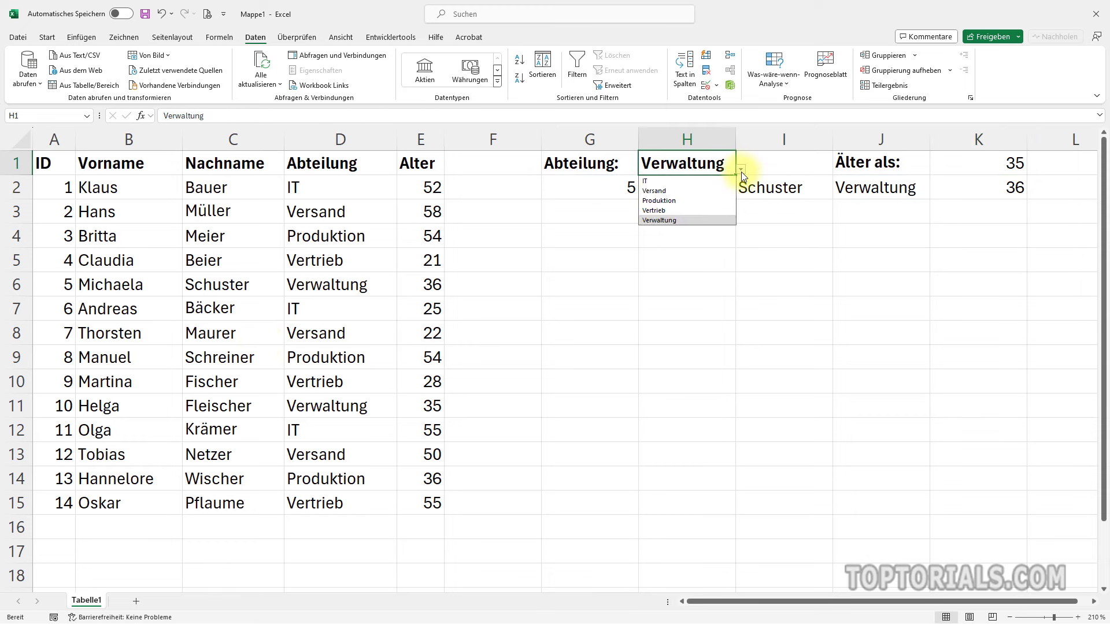
{"action": "left_click", "coordinate": [665, 210]}
{"action": "left_click", "coordinate": [1009, 163]}
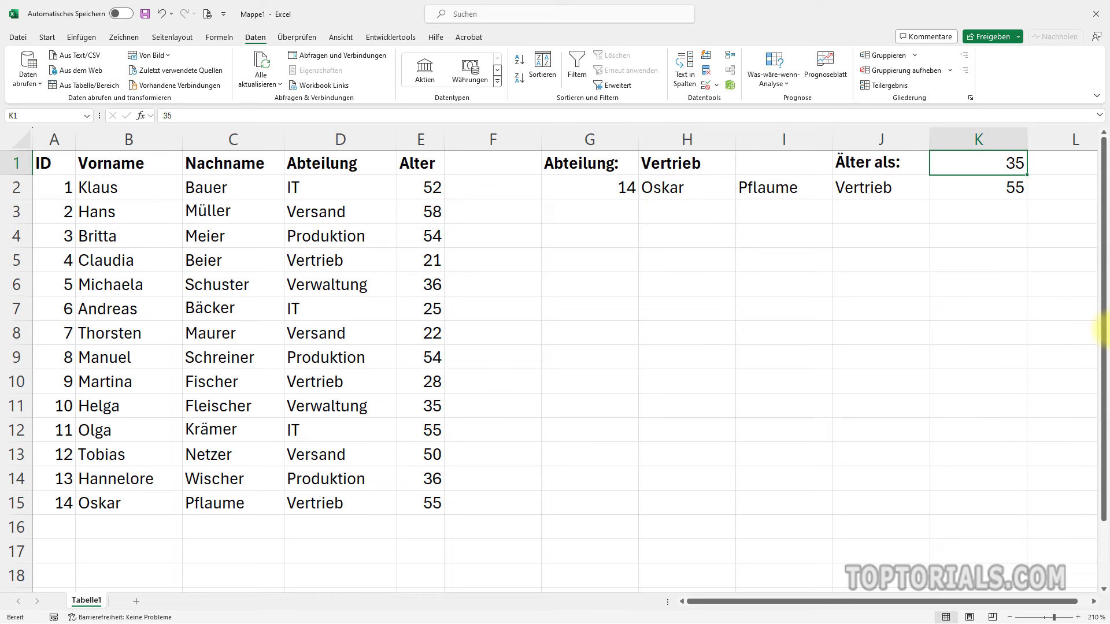
{"action": "type", "text": "24"}
{"action": "key", "text": "Return"}
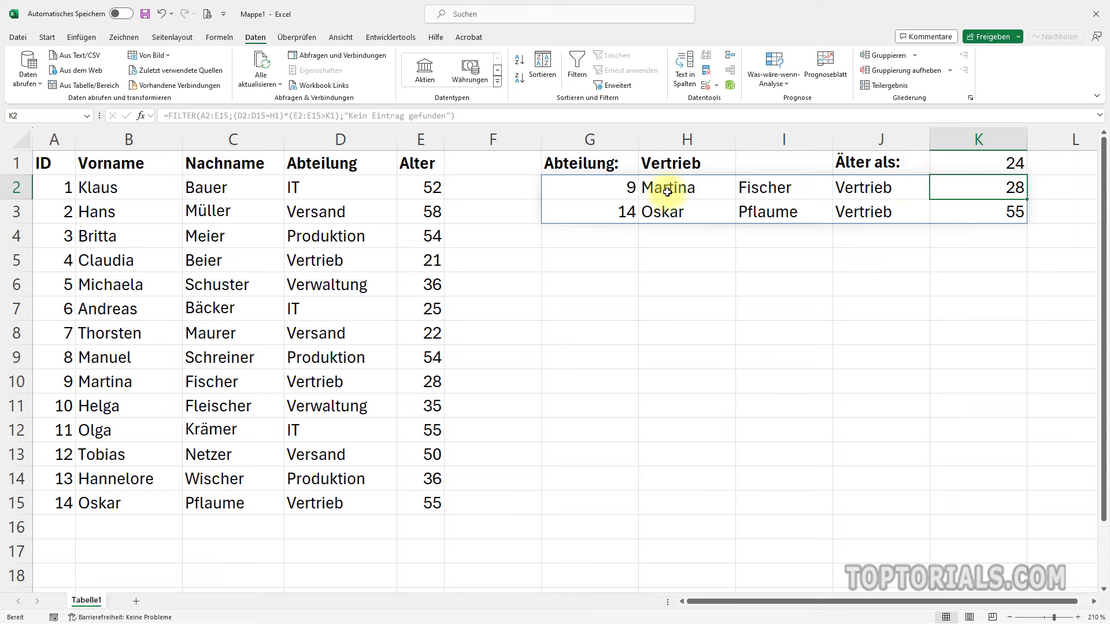
{"action": "double_click", "coordinate": [610, 188]}
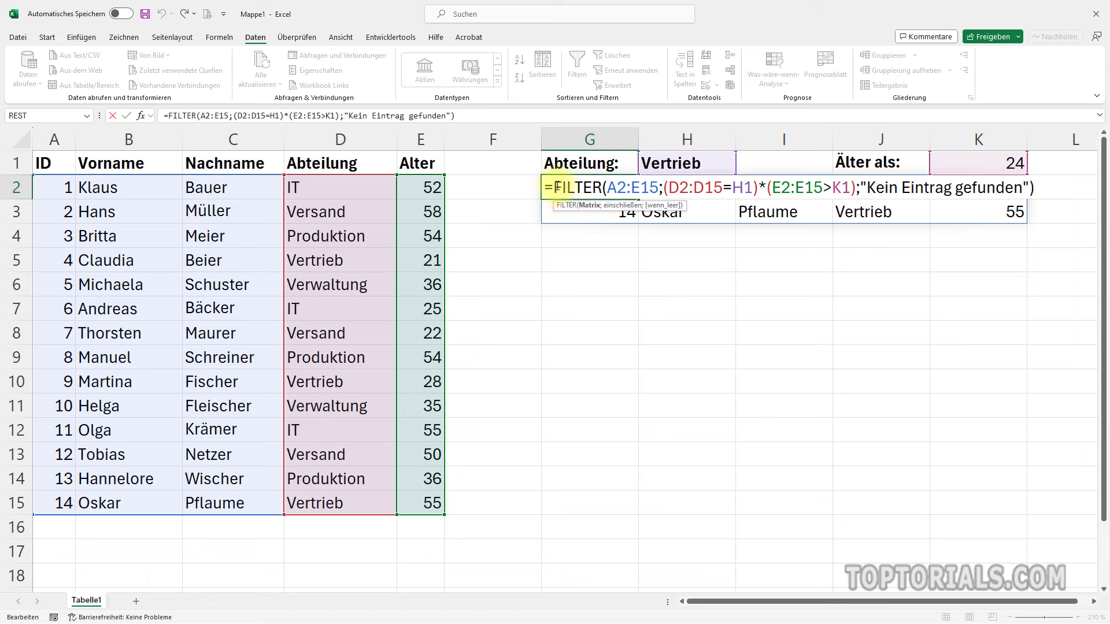
Step: Wrap the FILTER formula in G2 inside SPALTENWAHL, adding the closing parenthesis and a semicolon
{"action": "left_click", "coordinate": [556, 188]}
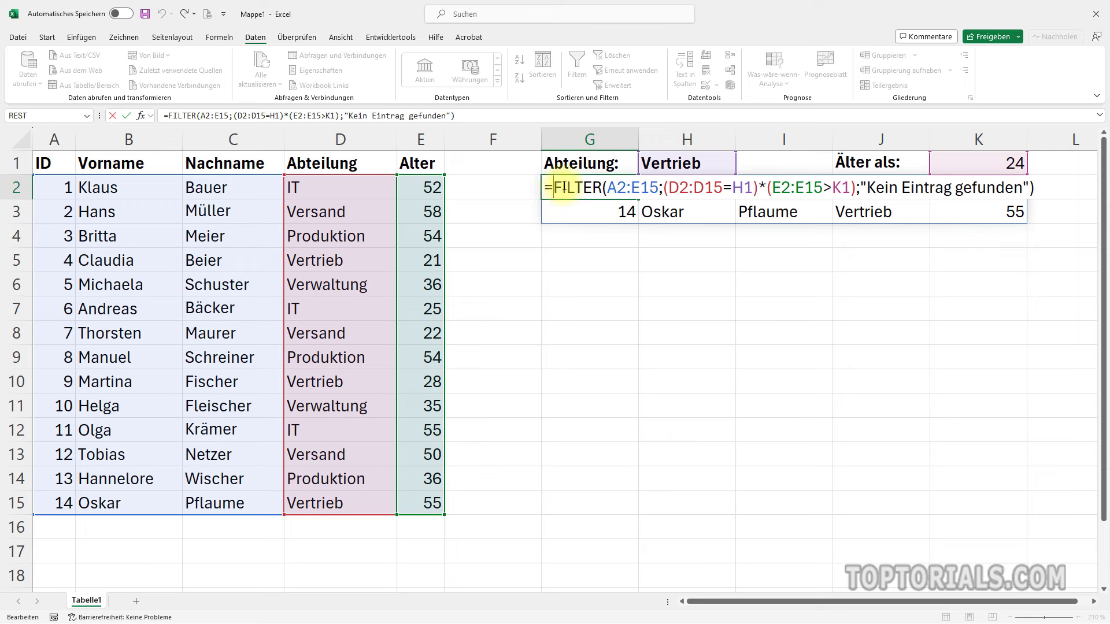
{"action": "type", "text": "spa"}
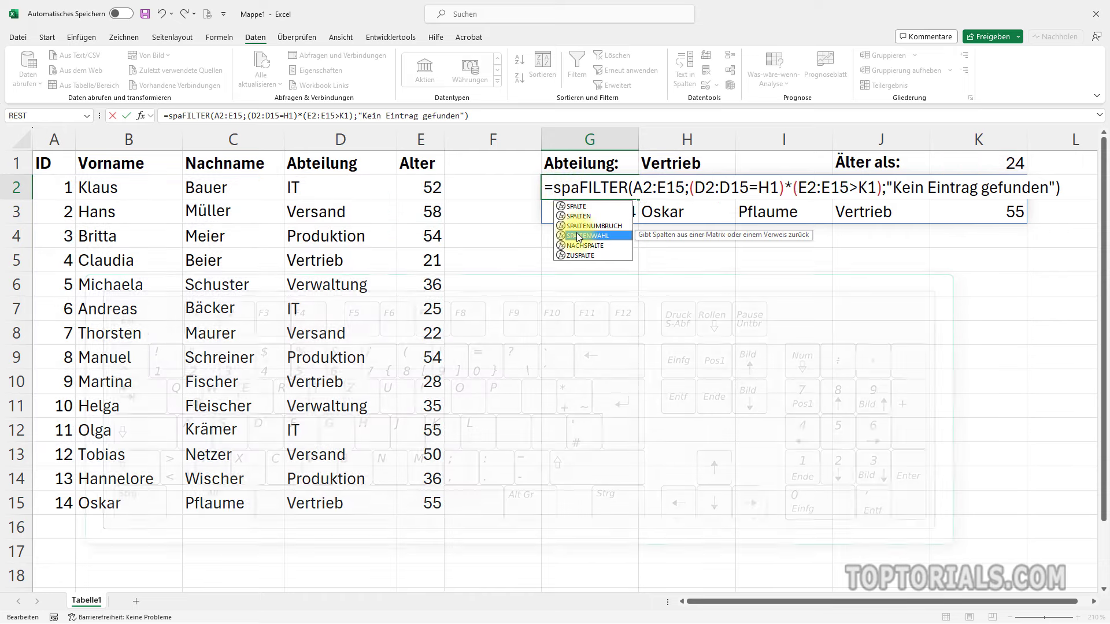
{"action": "key", "text": "Tab"}
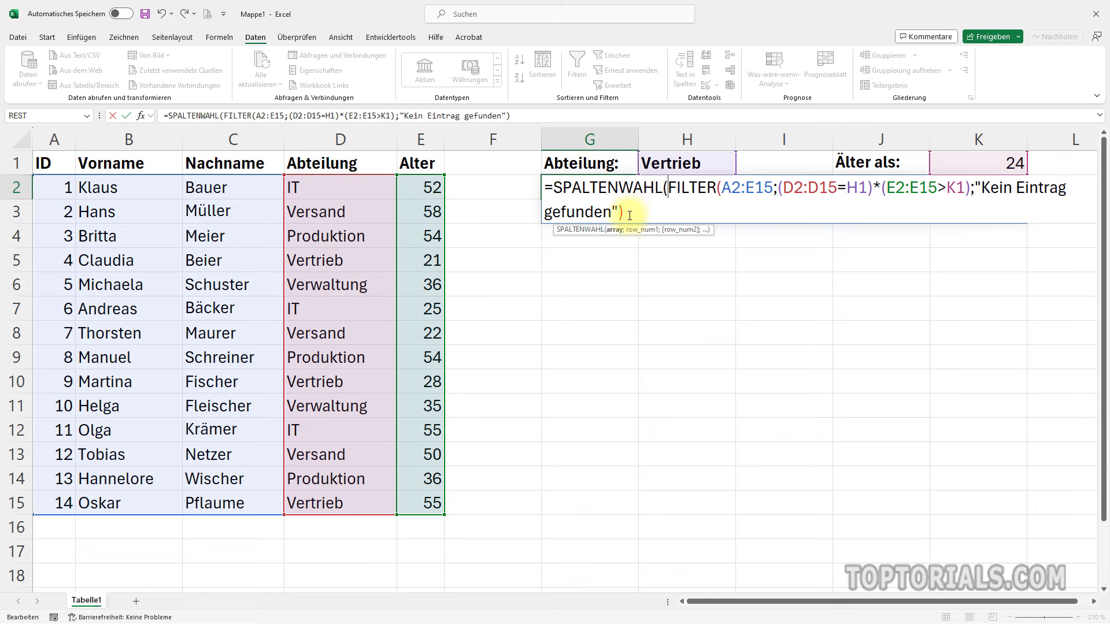
{"action": "left_click", "coordinate": [630, 215]}
{"action": "type", "text": ")"}
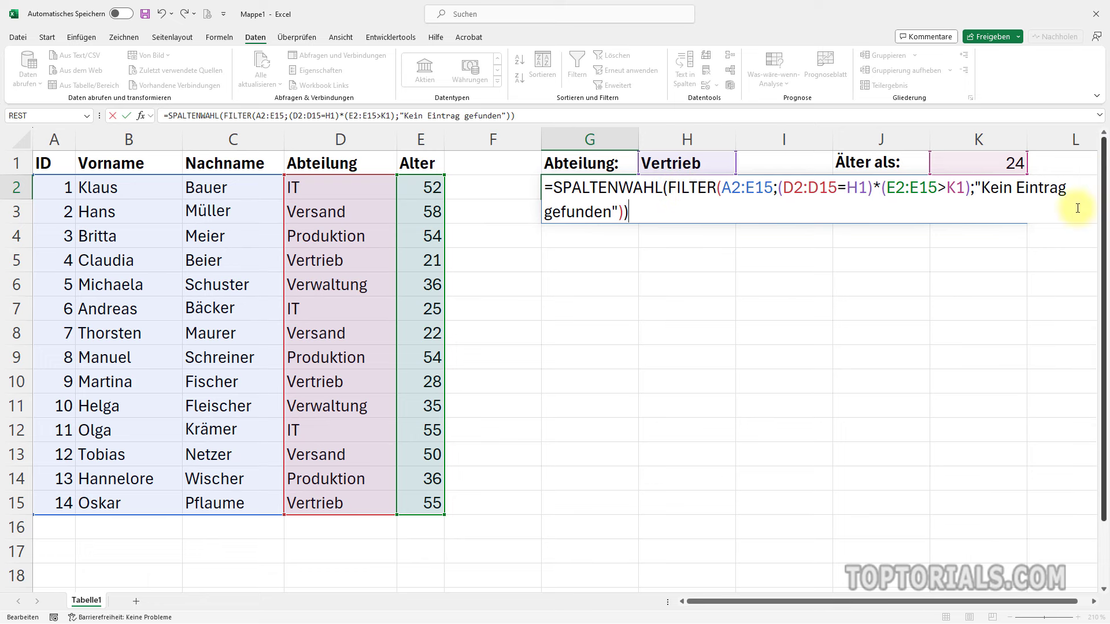
{"action": "left_click", "coordinate": [622, 211]}
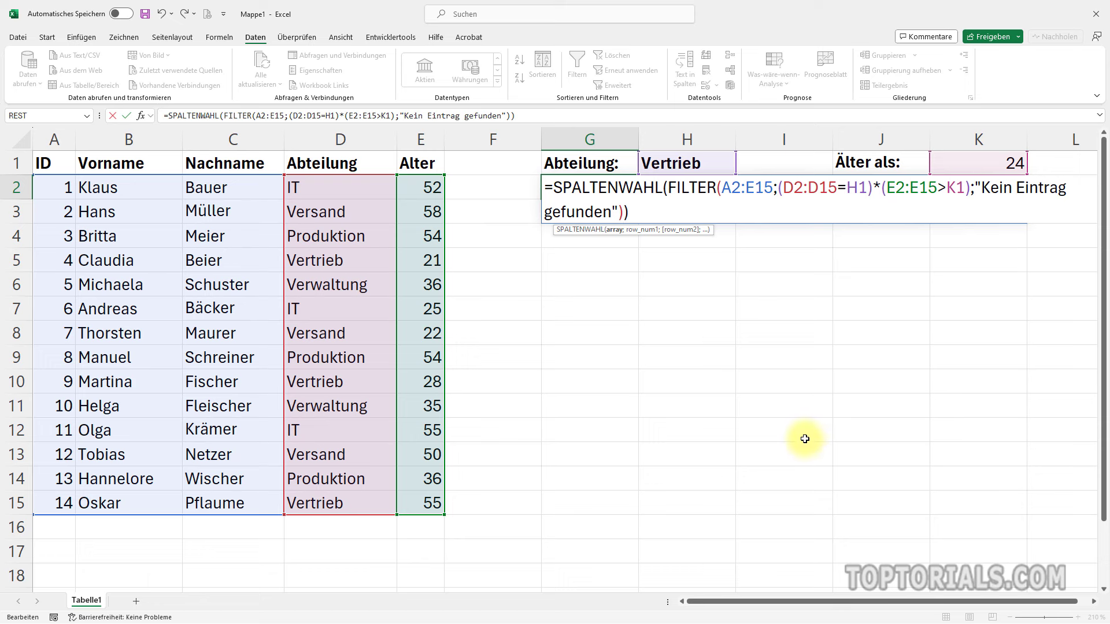
{"action": "type", "text": ";"}
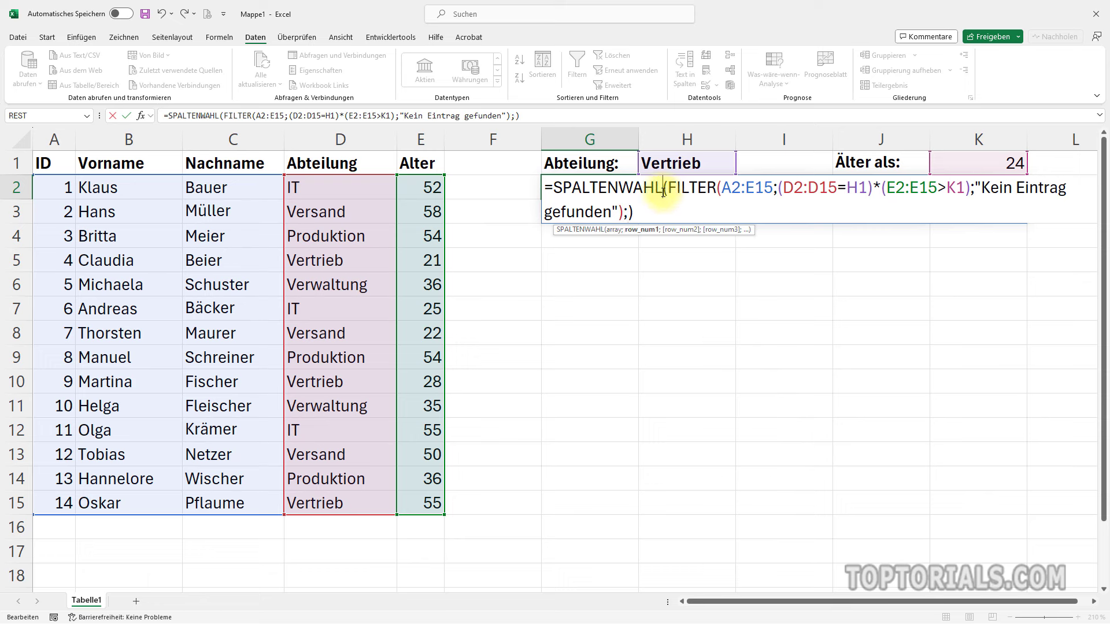
Step: Give SPALTENWAHL the columns 1, 3 and 5 so only ID, surname and age appear
{"action": "left_click_drag", "start_coordinate": [663, 191], "coordinate": [622, 214]}
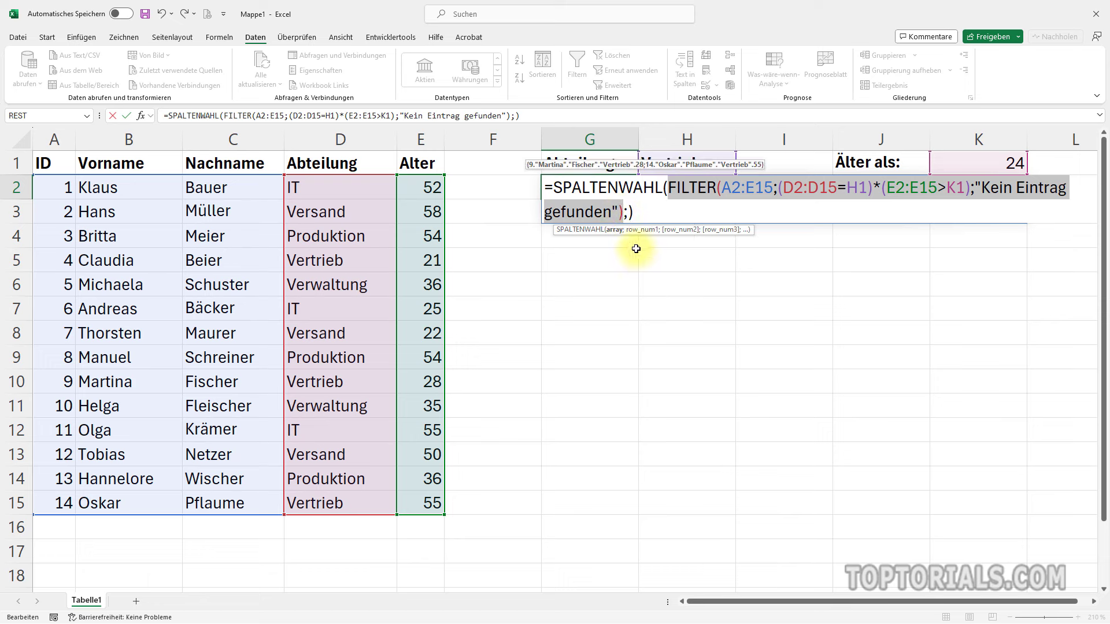
{"action": "left_click", "coordinate": [624, 211]}
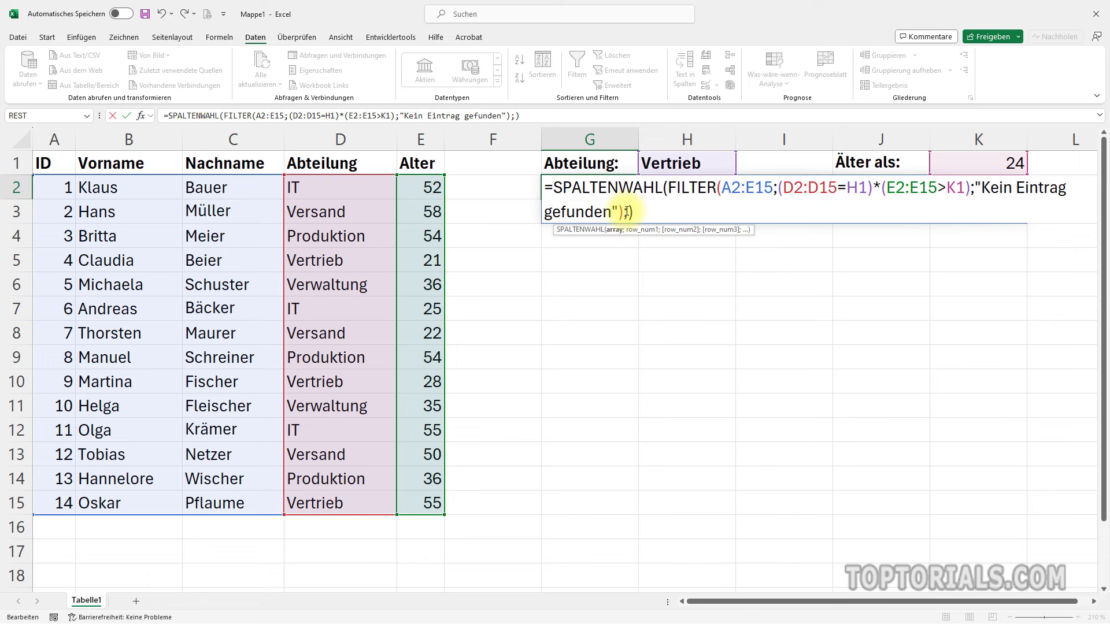
{"action": "key", "text": "Right"}
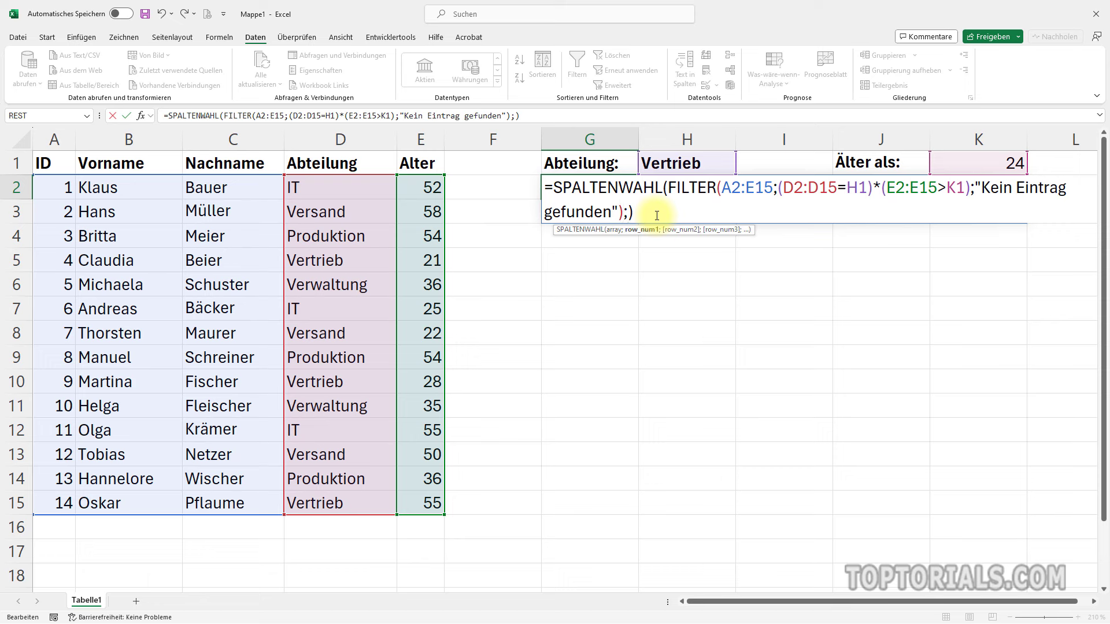
{"action": "type", "text": "1"}
{"action": "type", "text": ";"}
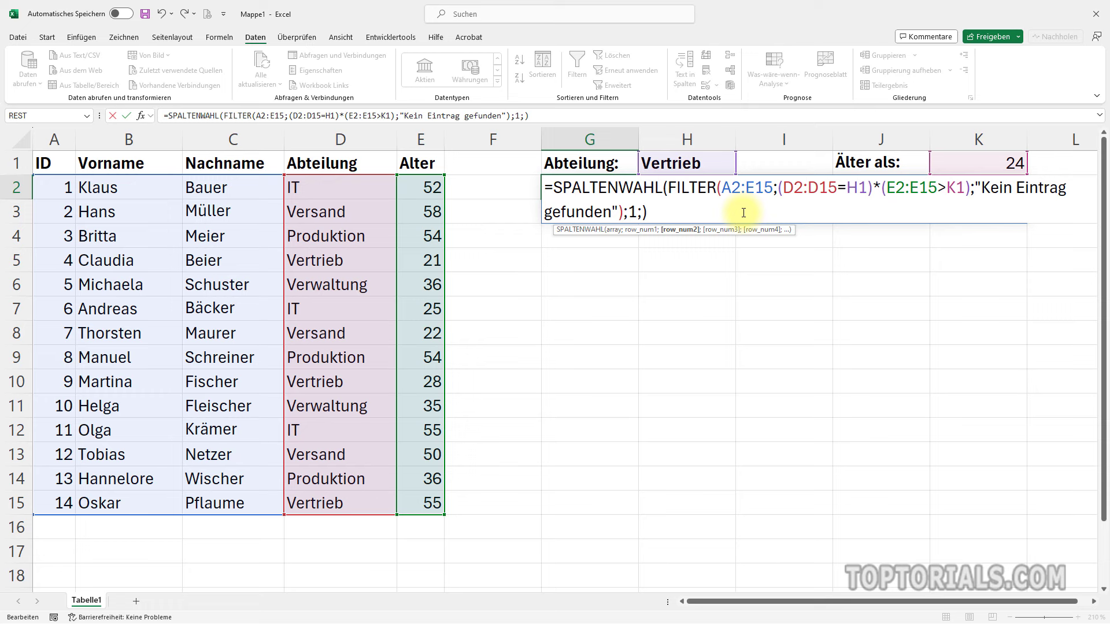
{"action": "type", "text": "3"}
{"action": "type", "text": ";5"}
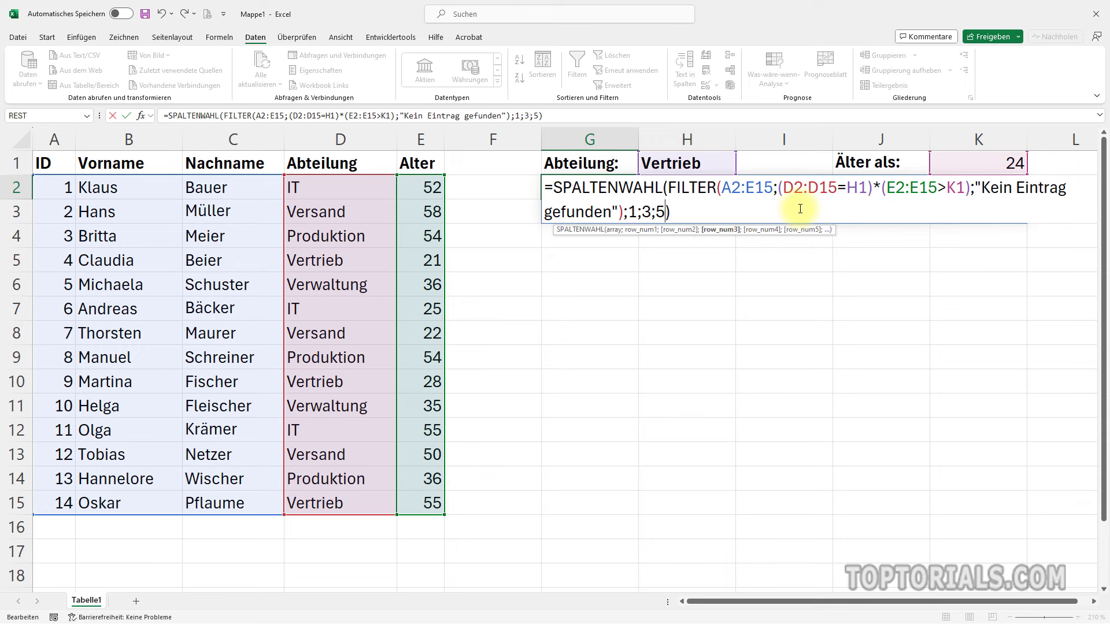
{"action": "key", "text": "Return"}
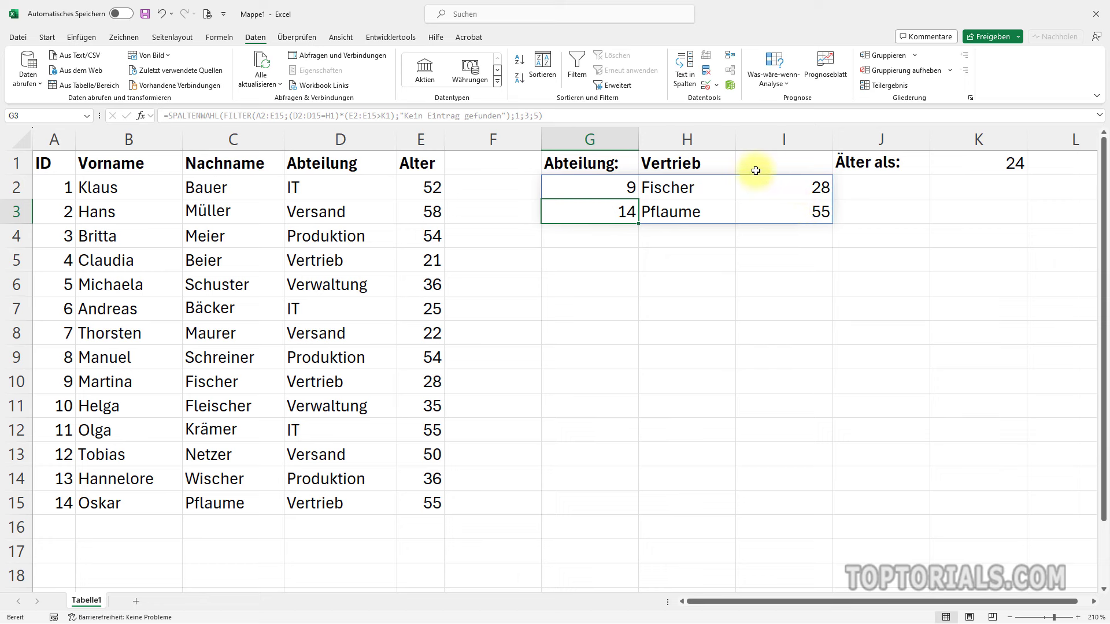
Step: Choose Versand as the department in H1
{"action": "left_click", "coordinate": [719, 168]}
{"action": "left_click", "coordinate": [741, 170]}
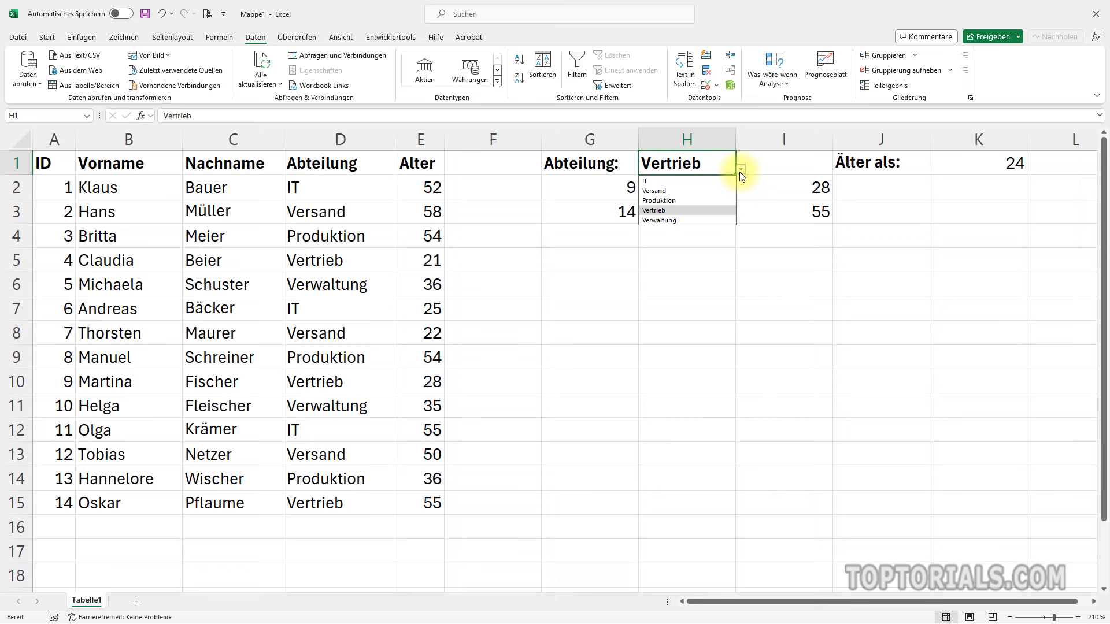
{"action": "left_click", "coordinate": [678, 190]}
Step: Set the minimum age in K1 to 20
{"action": "left_click", "coordinate": [1011, 171]}
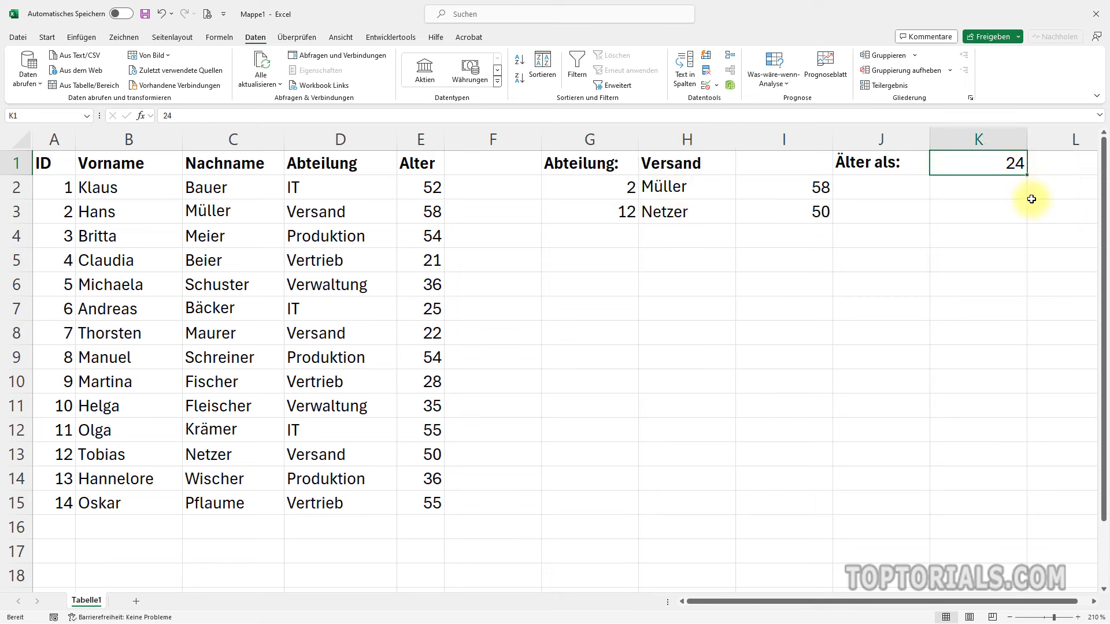
{"action": "type", "text": "20"}
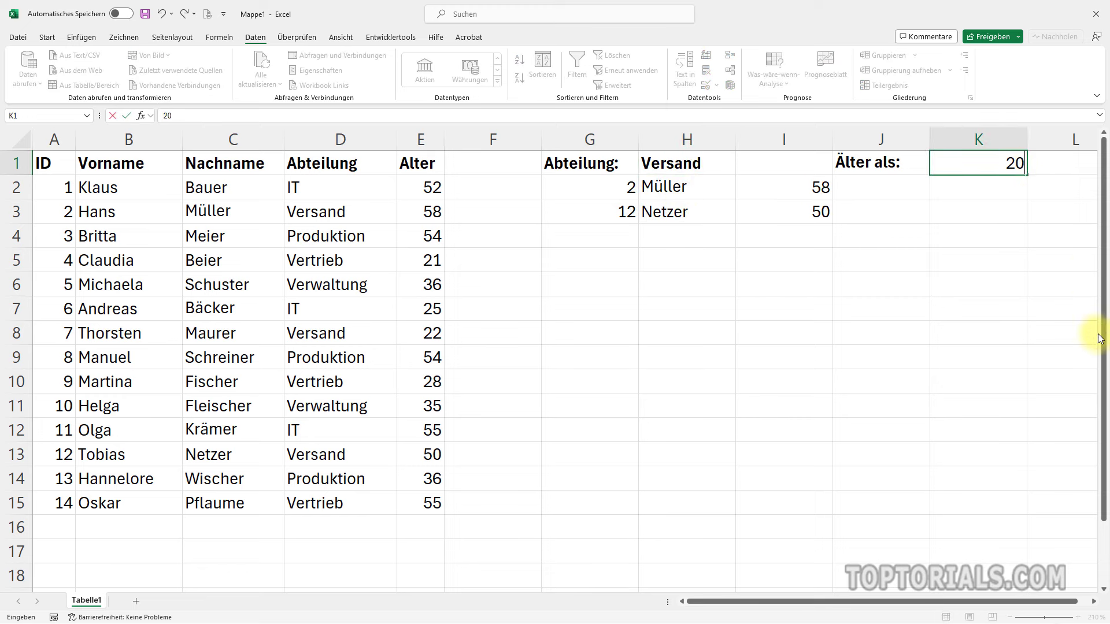
{"action": "key", "text": "Return"}
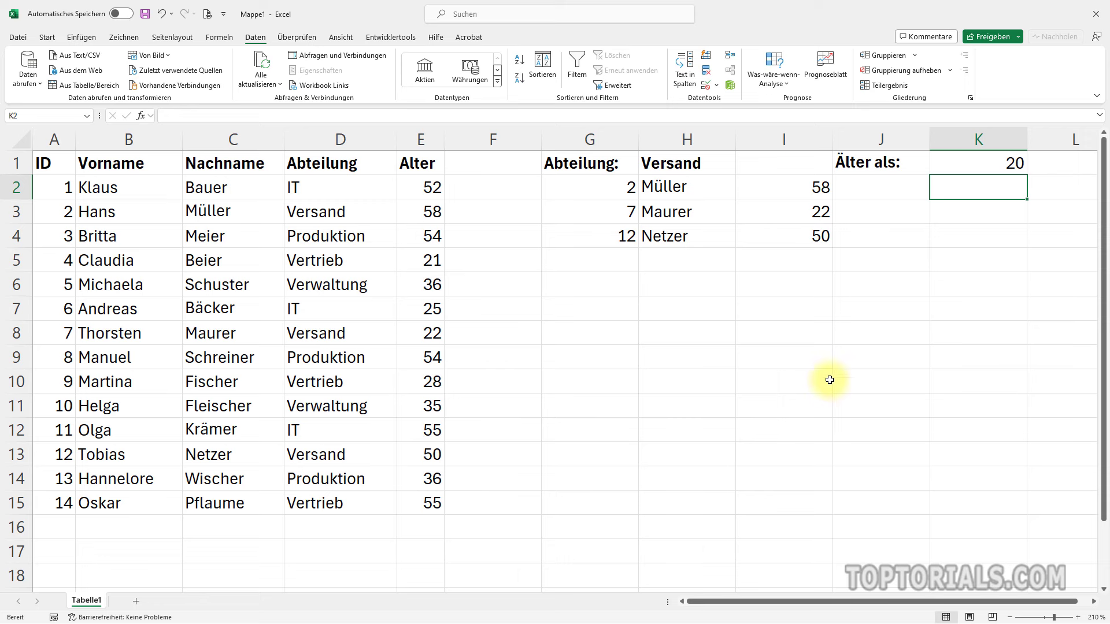